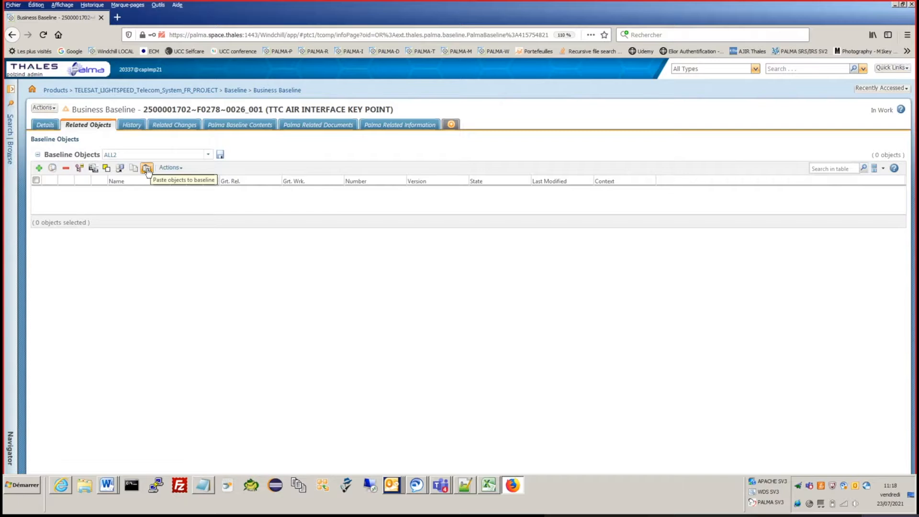
# Step: Paste the copied document into the business baseline, then open the baseline's export options and enlarge the dialog
pyautogui.click(148, 169)
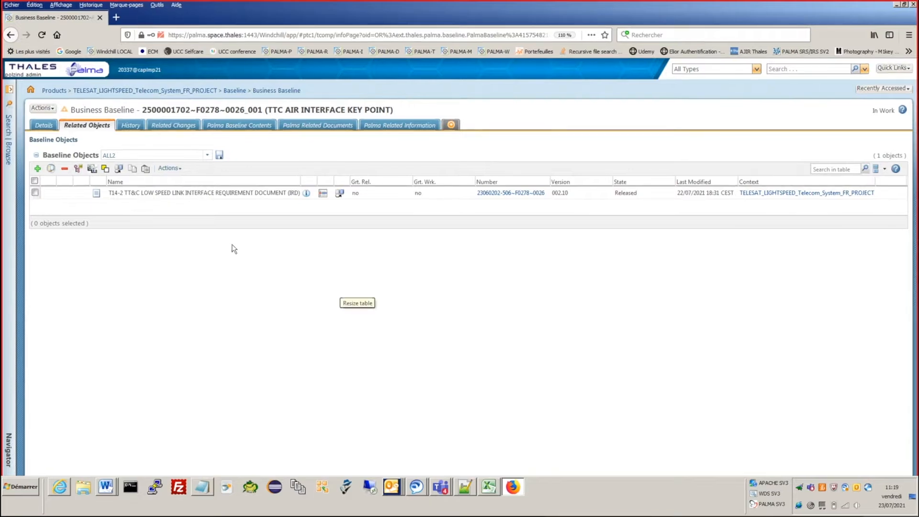
pyautogui.click(41, 109)
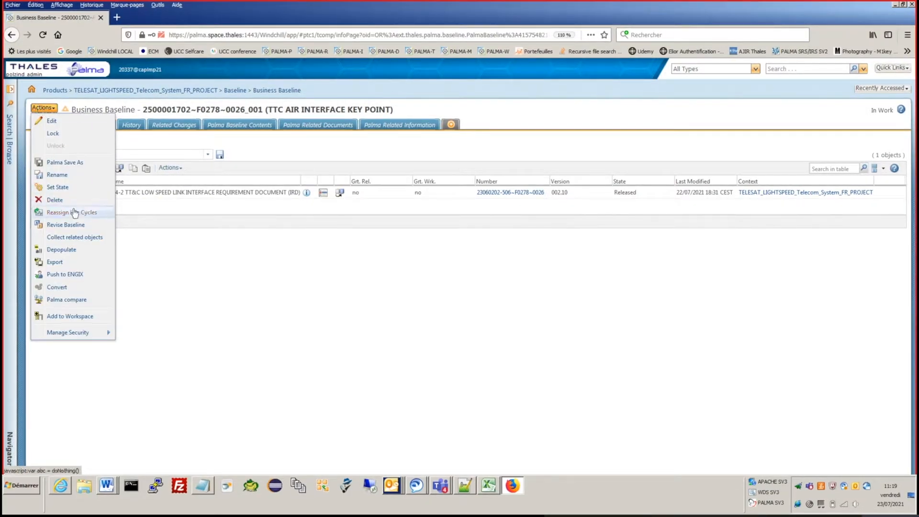
pyautogui.click(55, 262)
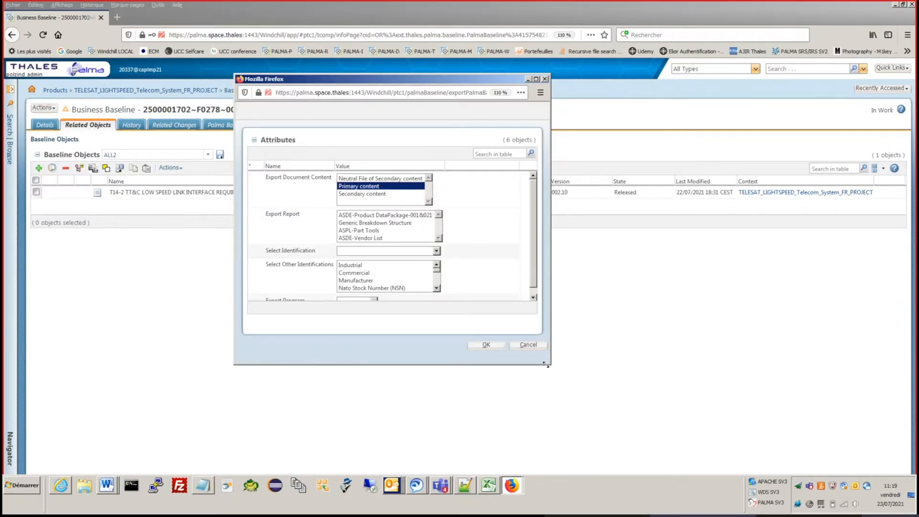
pyautogui.moveTo(547, 365); pyautogui.dragTo(740, 458)
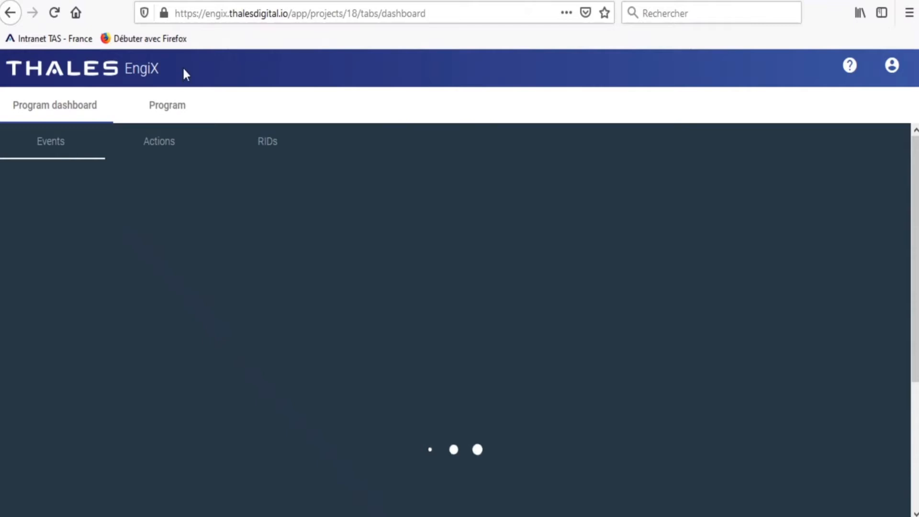
# Step: In the Sandbox program in EngiX, open the Démo - Tuto event of HRM 2X under HRM
pyautogui.click(169, 102)
pyautogui.click(45, 408)
pyautogui.click(67, 440)
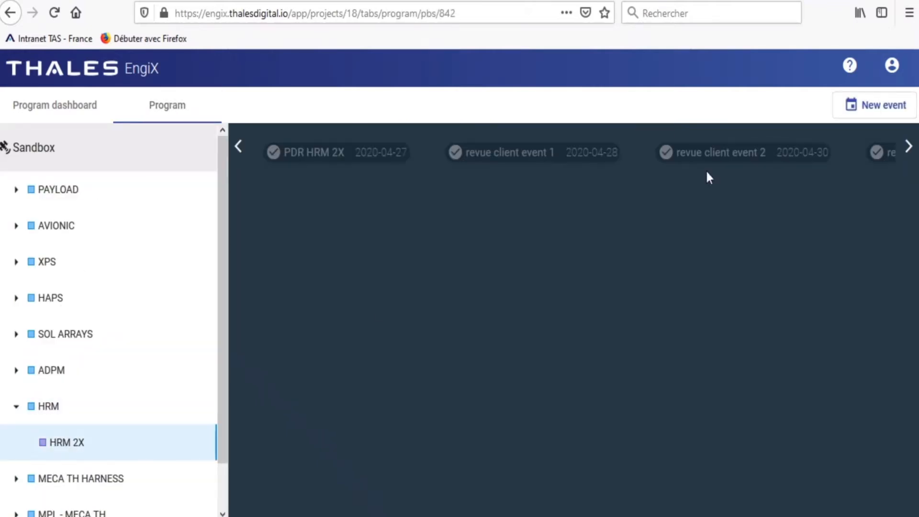
pyautogui.click(910, 147)
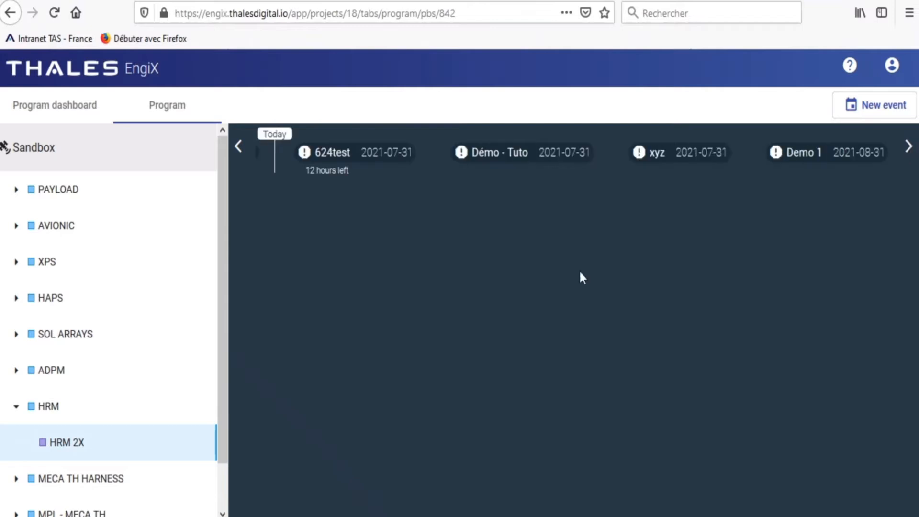
pyautogui.click(497, 158)
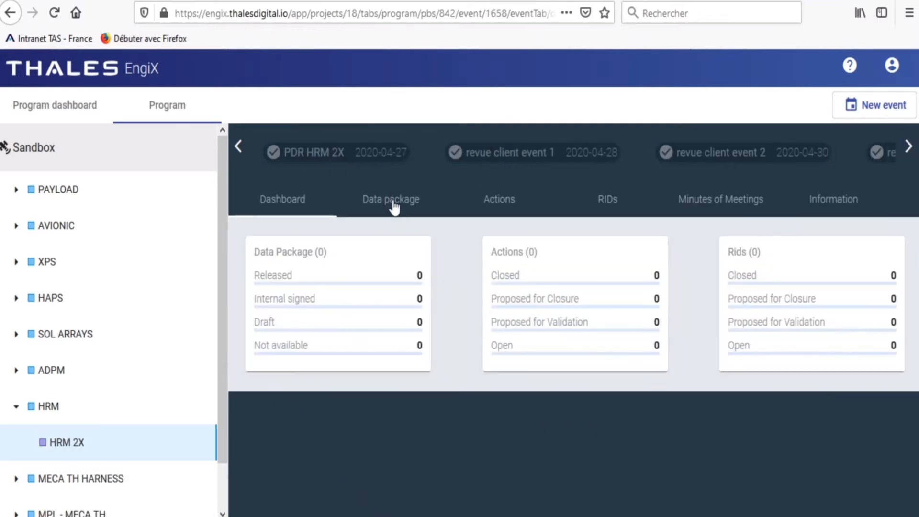
pyautogui.click(393, 204)
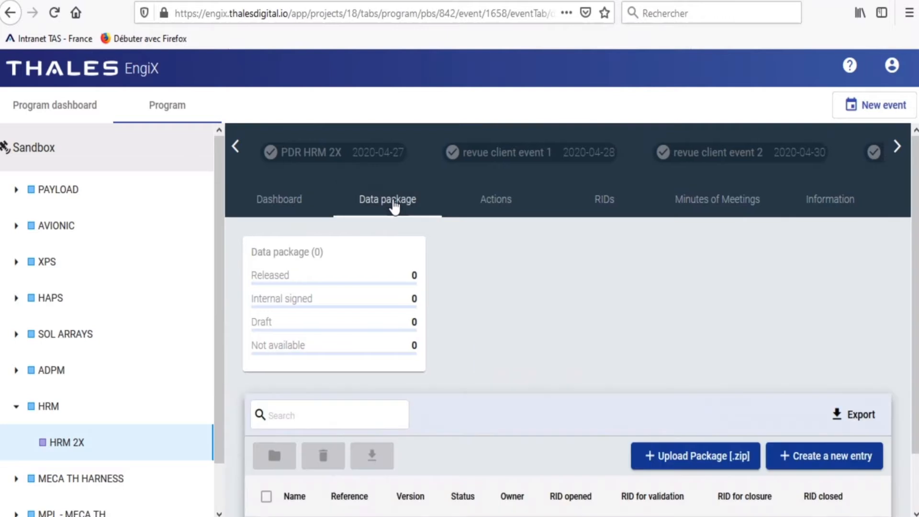
pyautogui.click(674, 458)
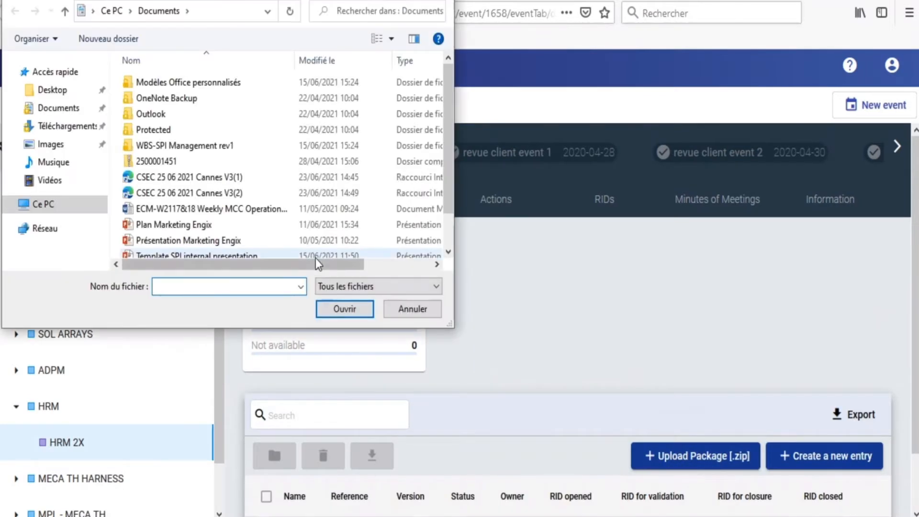
pyautogui.click(159, 162)
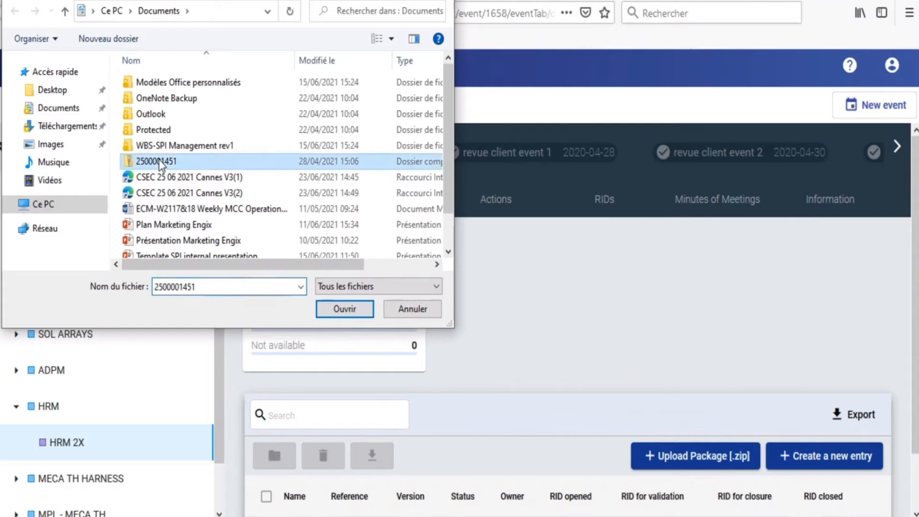
pyautogui.click(339, 312)
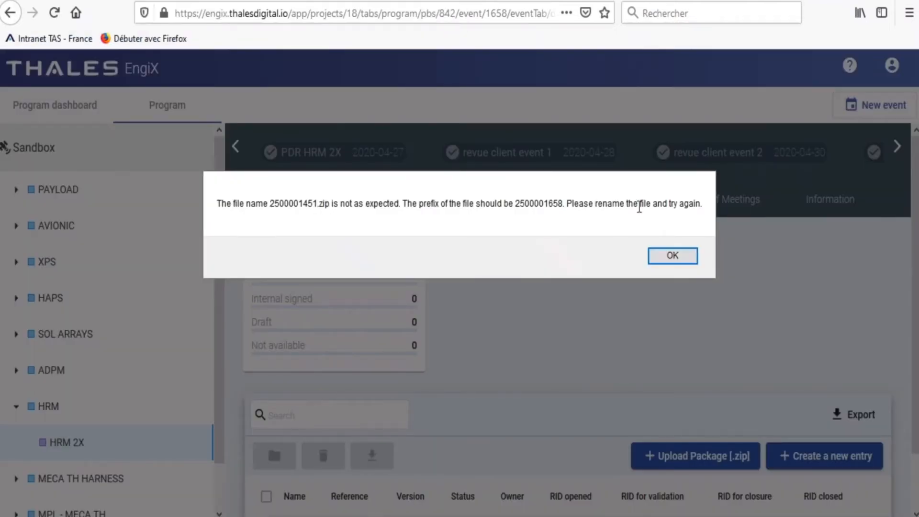
pyautogui.click(673, 256)
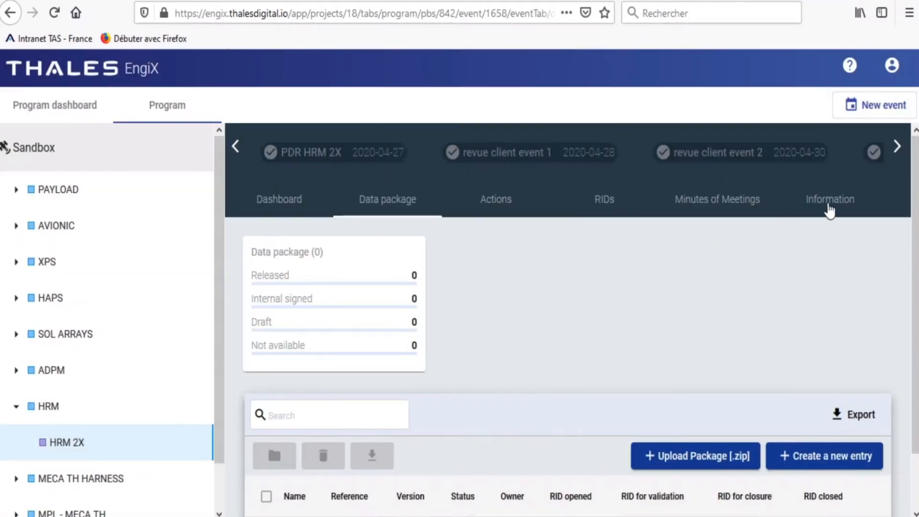
# Step: Copy the Configuration ID for Palma from the event's information
pyautogui.click(833, 209)
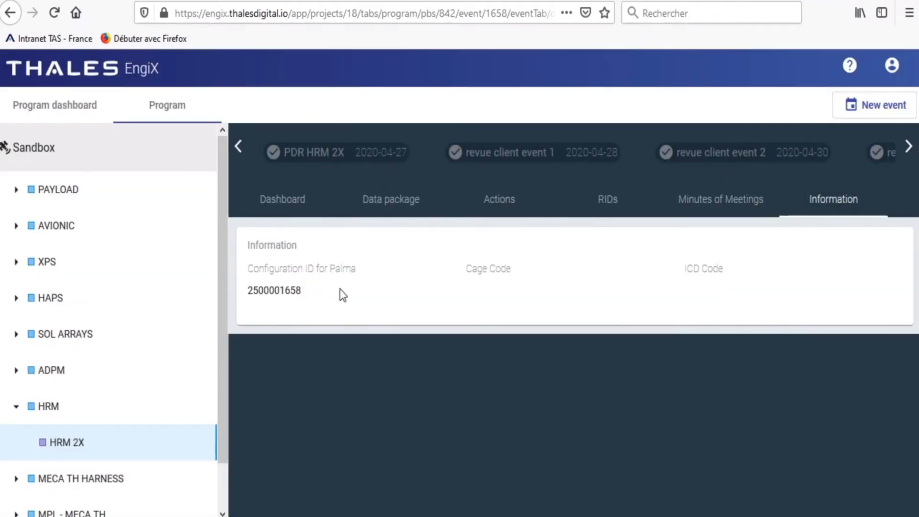
pyautogui.moveTo(311, 292); pyautogui.dragTo(263, 290)
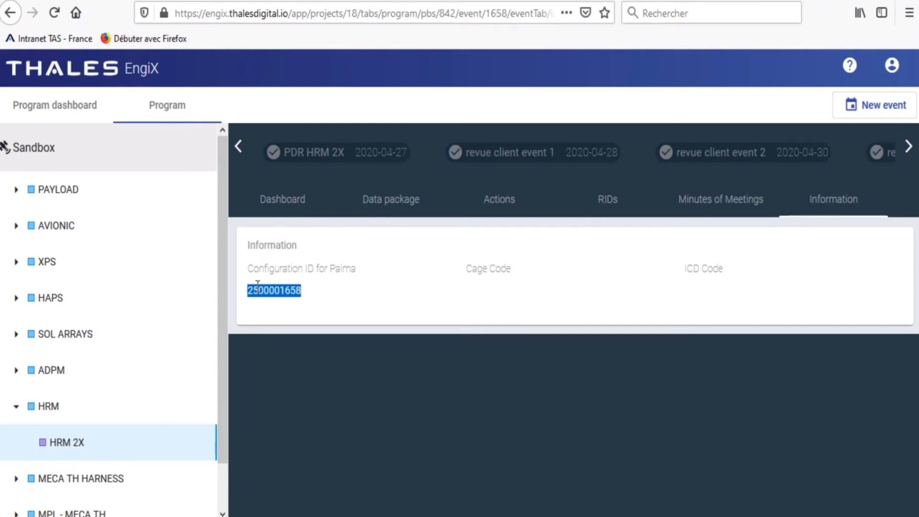
pyautogui.rightClick(255, 288)
pyautogui.click(283, 294)
pyautogui.moveTo(347, 515)
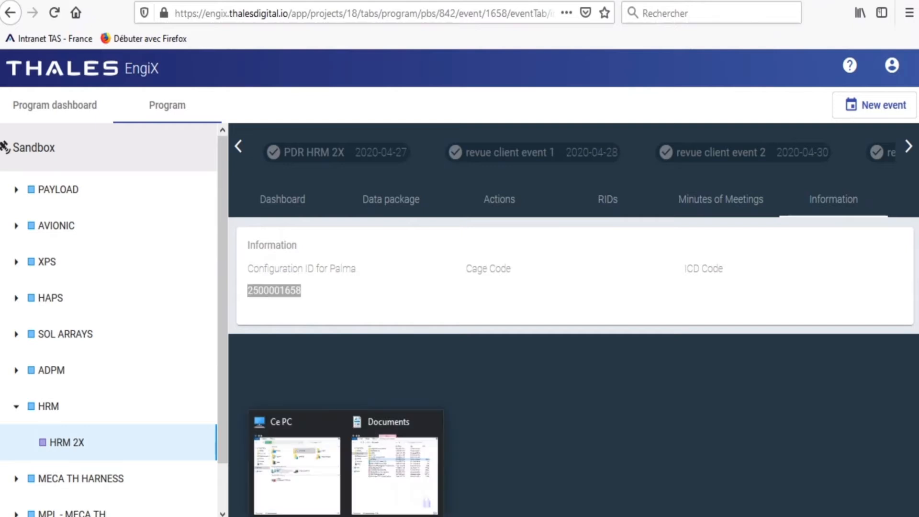
pyautogui.click(394, 445)
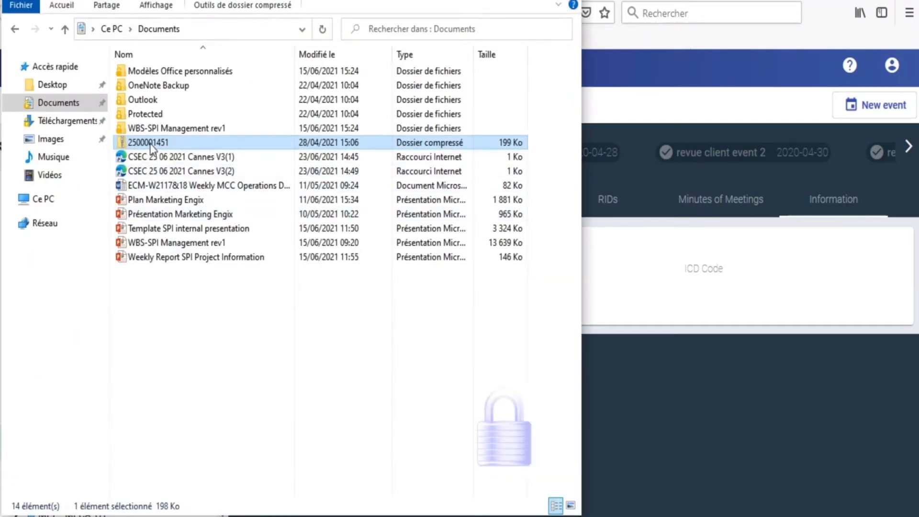
pyautogui.rightClick(156, 145)
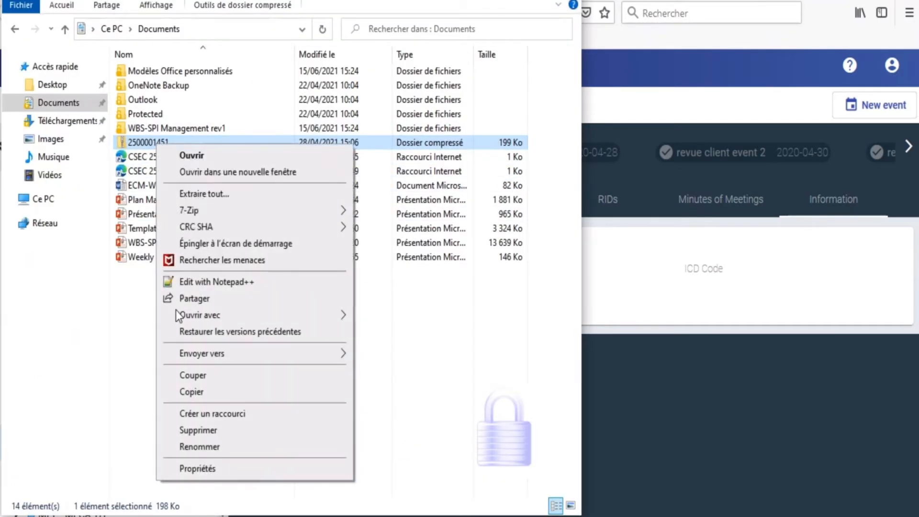
pyautogui.click(200, 448)
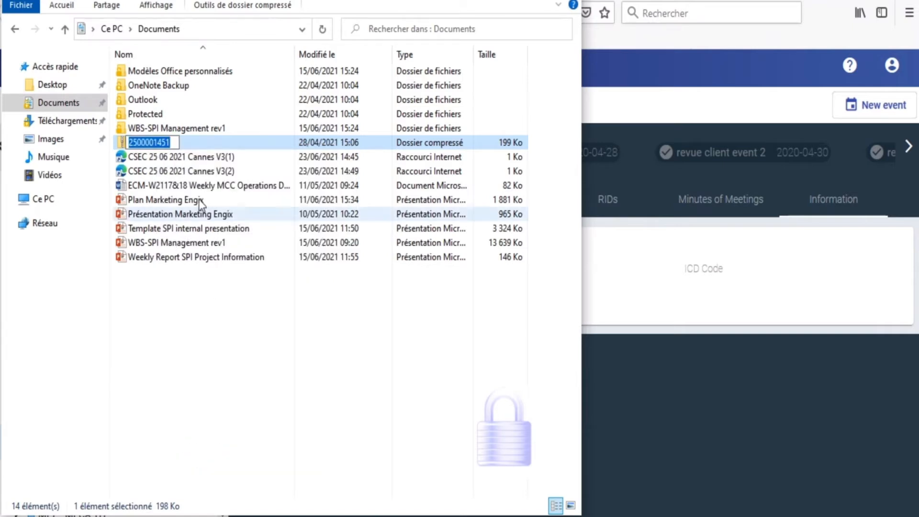
pyautogui.write('2500001658')
pyautogui.press('Return')
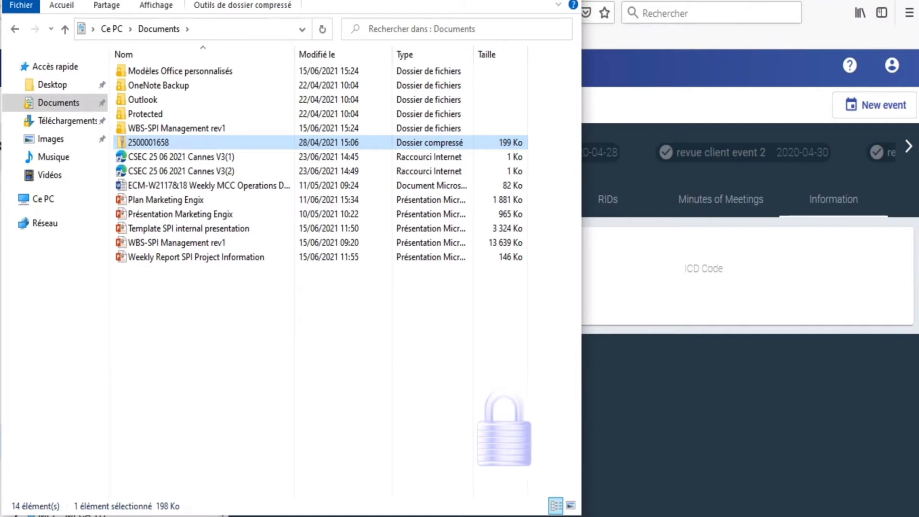
pyautogui.hotkey('alt', 'Tab')
pyautogui.click(391, 200)
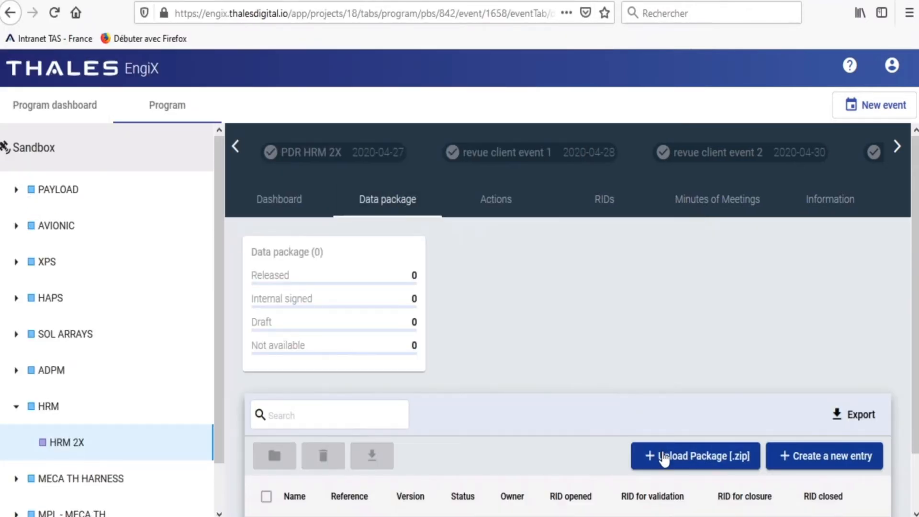
pyautogui.click(661, 455)
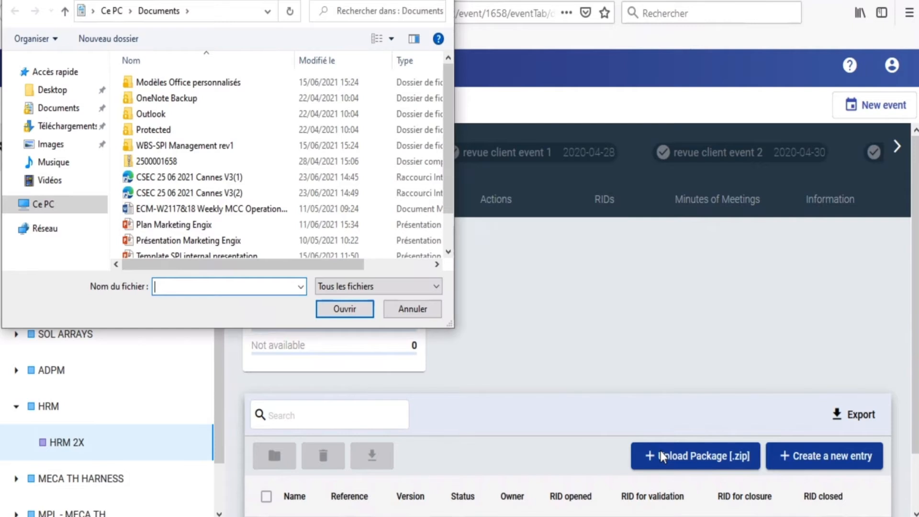
pyautogui.click(162, 162)
pyautogui.click(343, 307)
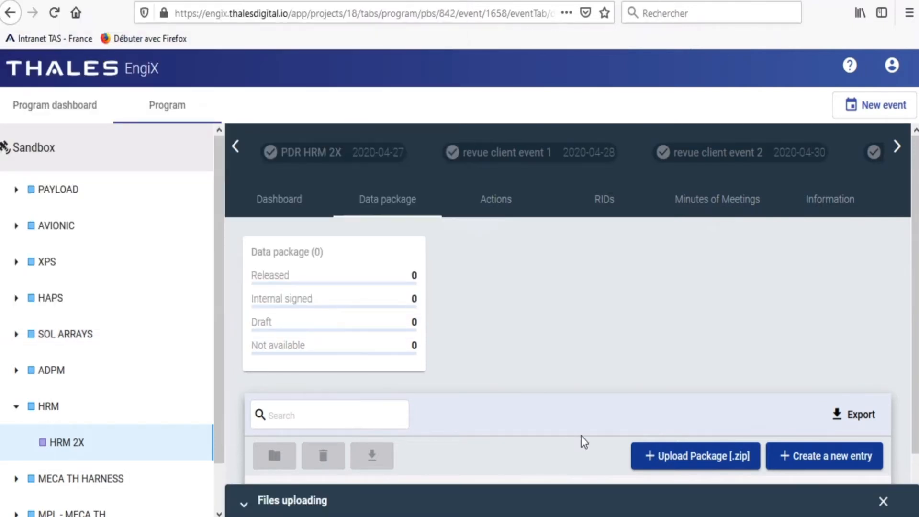
pyautogui.click(456, 507)
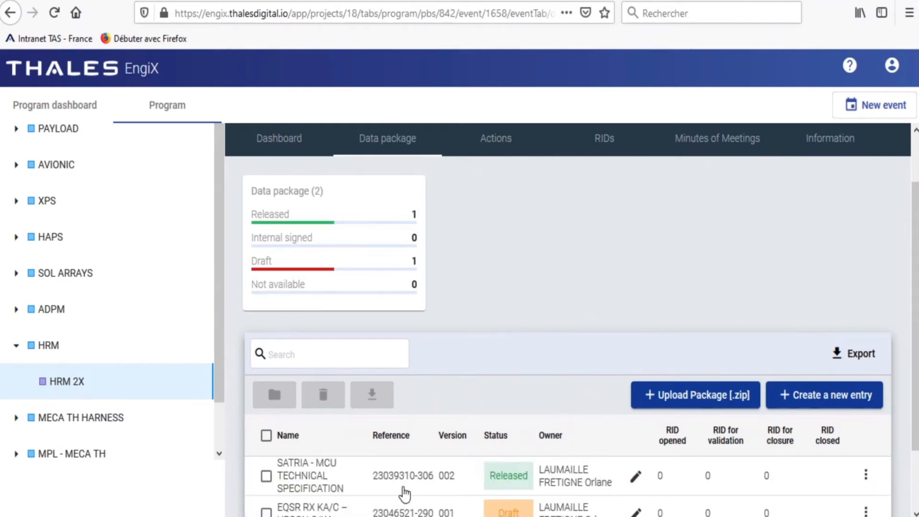
pyautogui.scroll(-3, 404, 493)
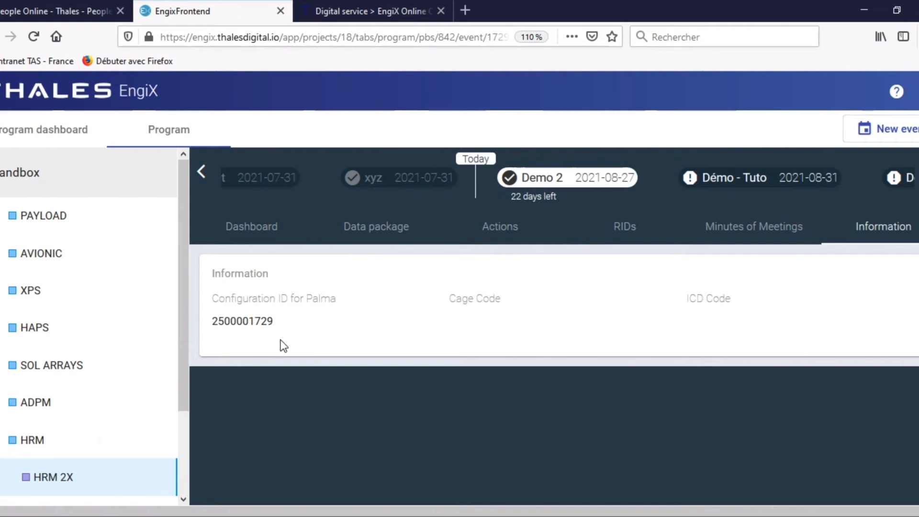
# Step: Copy the Configuration ID for Palma of the Demo 2 event
pyautogui.moveTo(277, 322); pyautogui.dragTo(212, 324)
pyautogui.rightClick(220, 321)
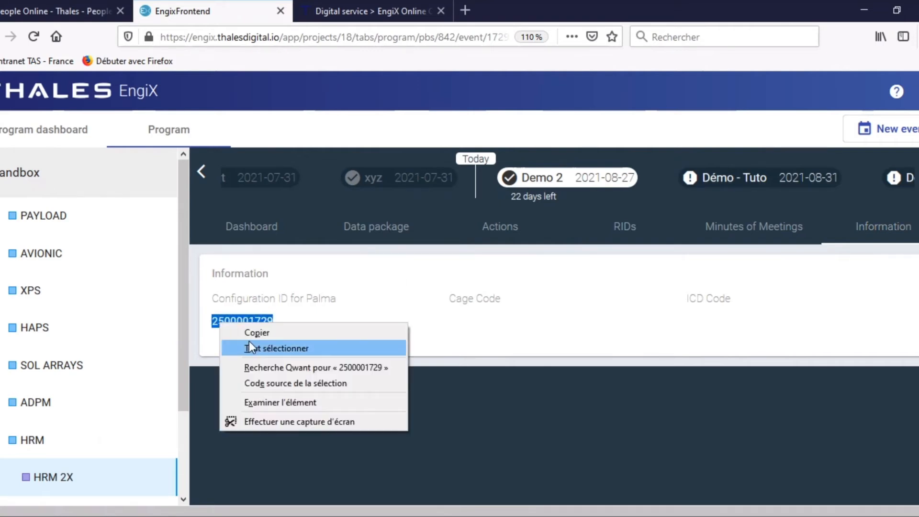
pyautogui.click(257, 330)
pyautogui.hotkey('alt', 'Tab')
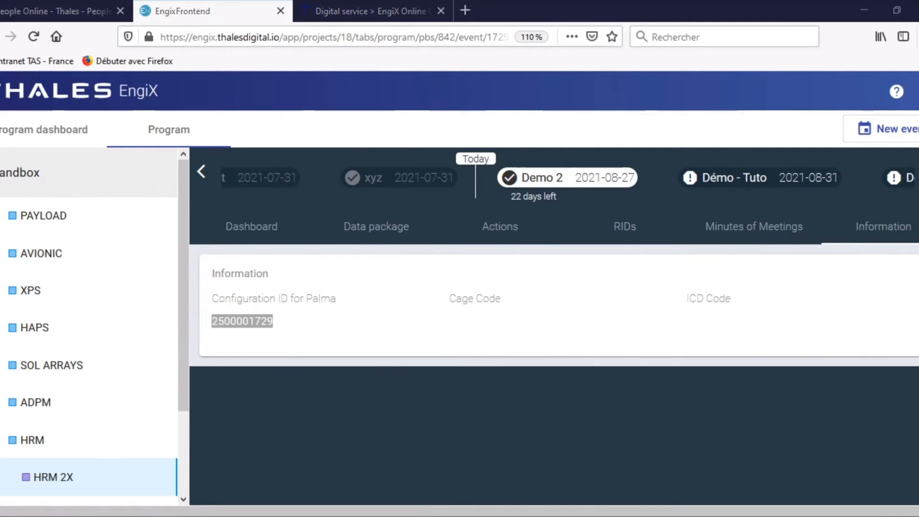
pyautogui.rightClick(170, 424)
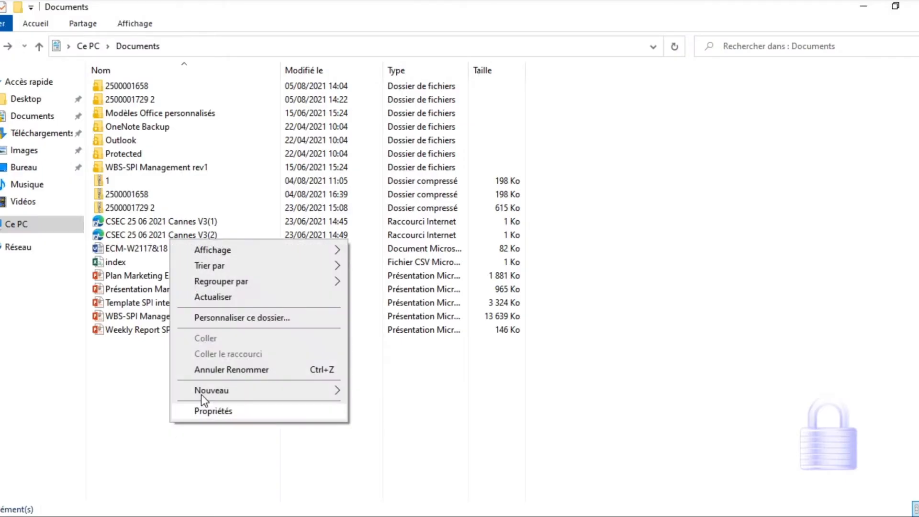
pyautogui.moveTo(228, 389)
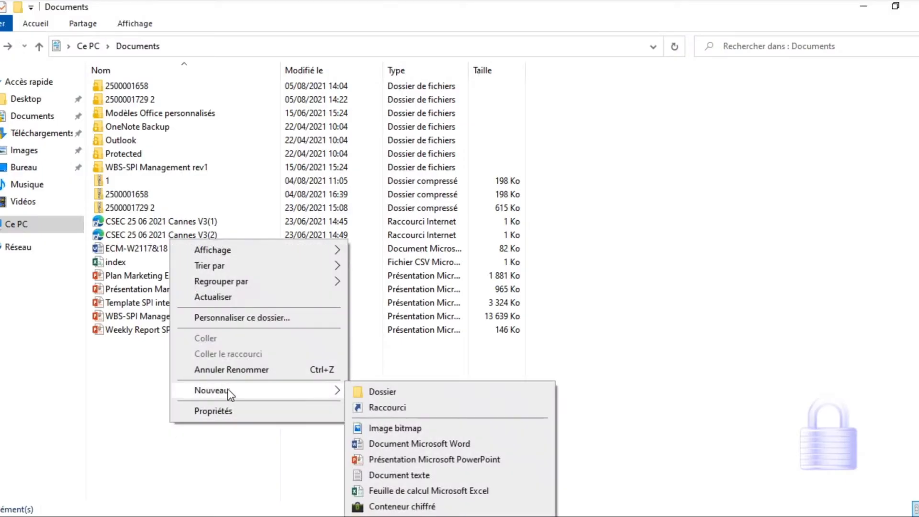
pyautogui.click(367, 389)
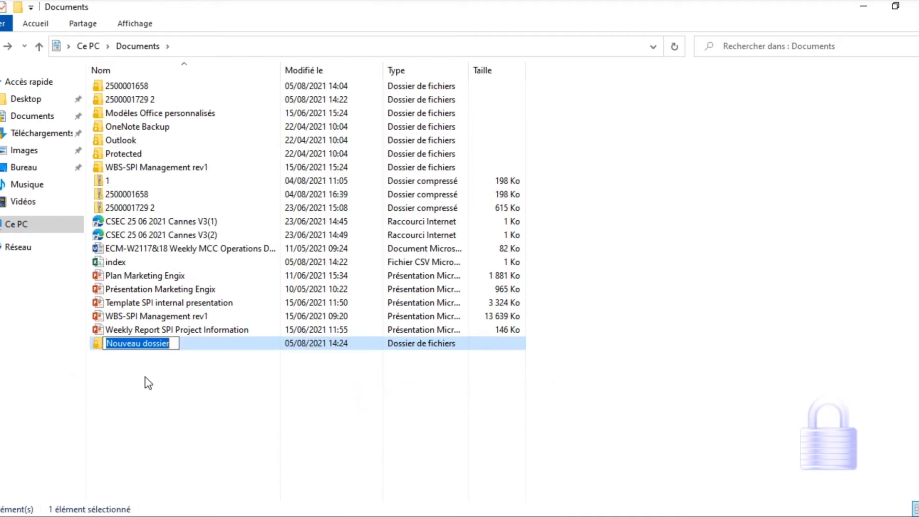
pyautogui.rightClick(135, 341)
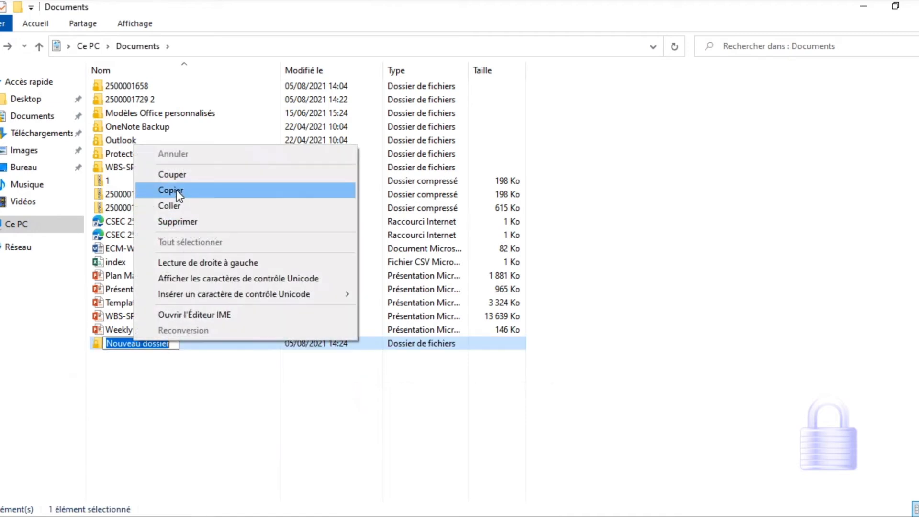
pyautogui.click(183, 207)
pyautogui.doubleClick(171, 343)
pyautogui.rightClick(149, 145)
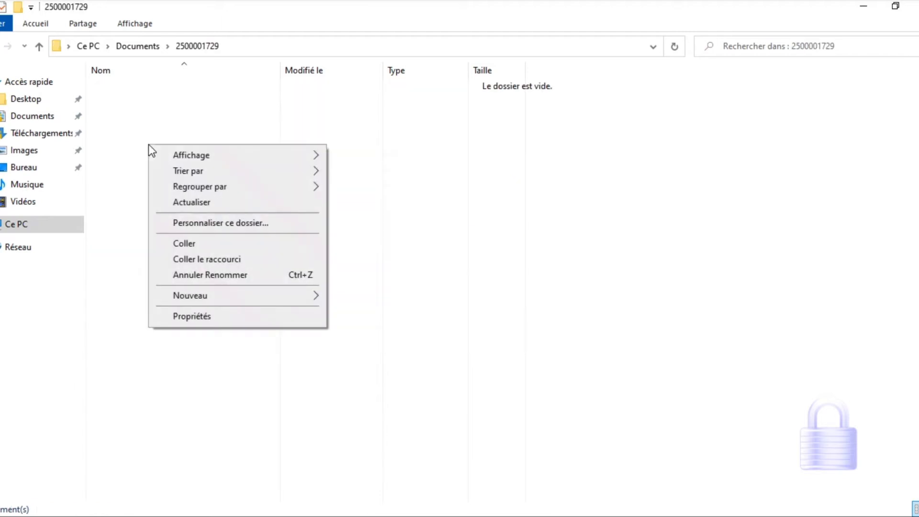
pyautogui.click(196, 240)
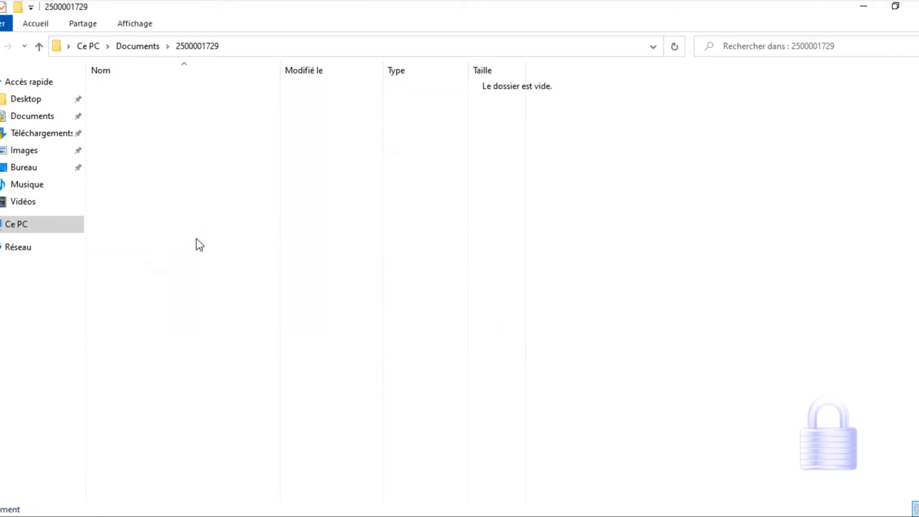
pyautogui.click(168, 147)
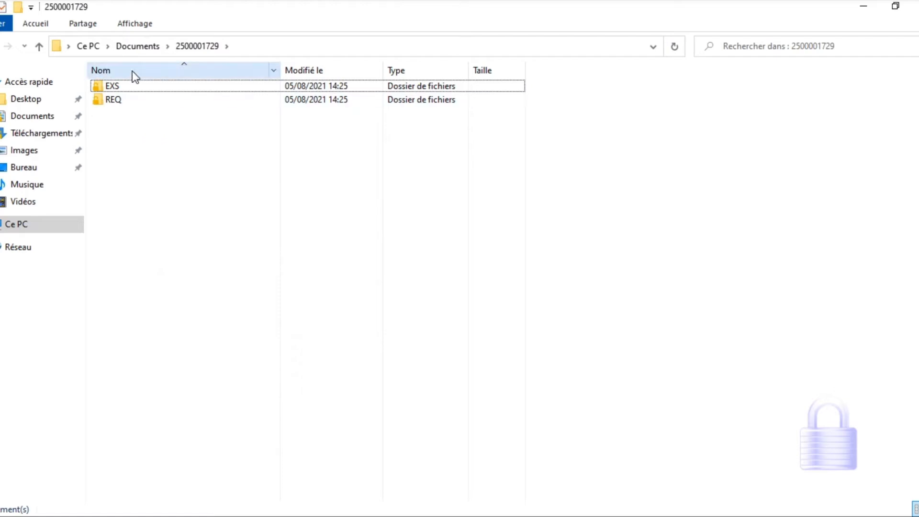
pyautogui.doubleClick(128, 106)
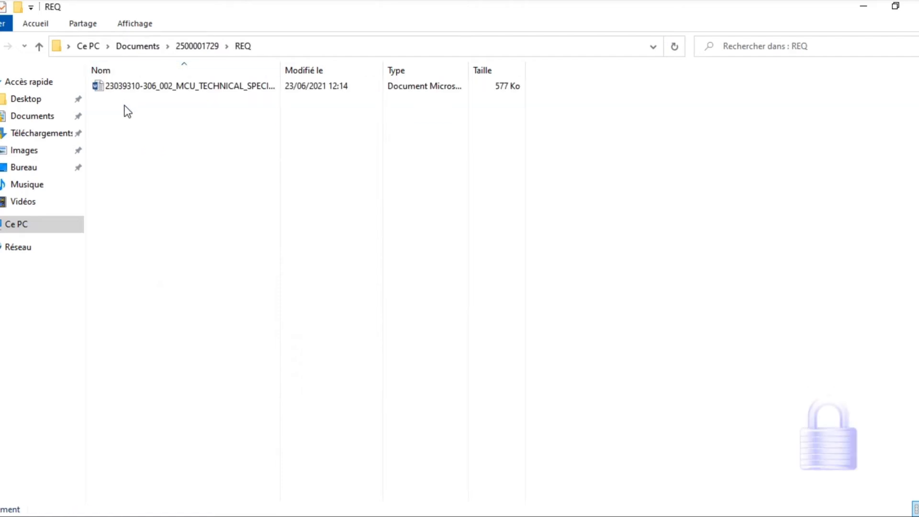
pyautogui.click(0, 47)
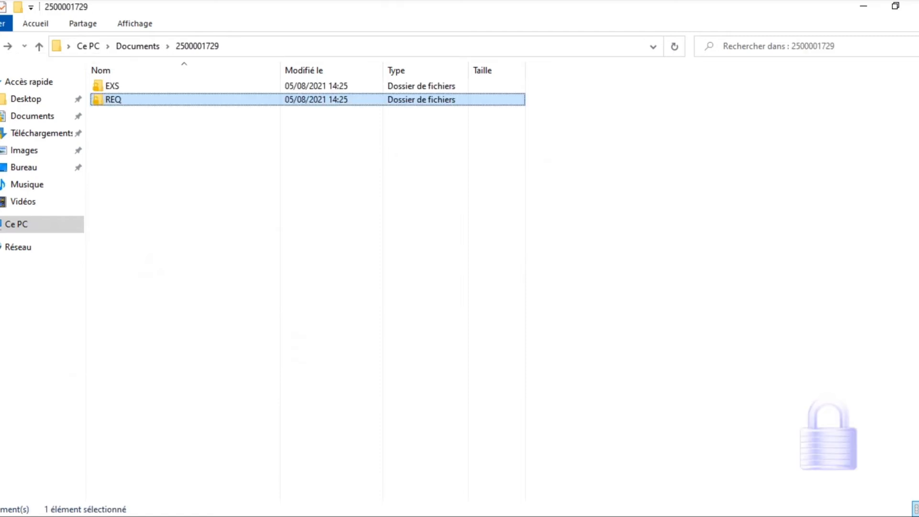
pyautogui.doubleClick(108, 85)
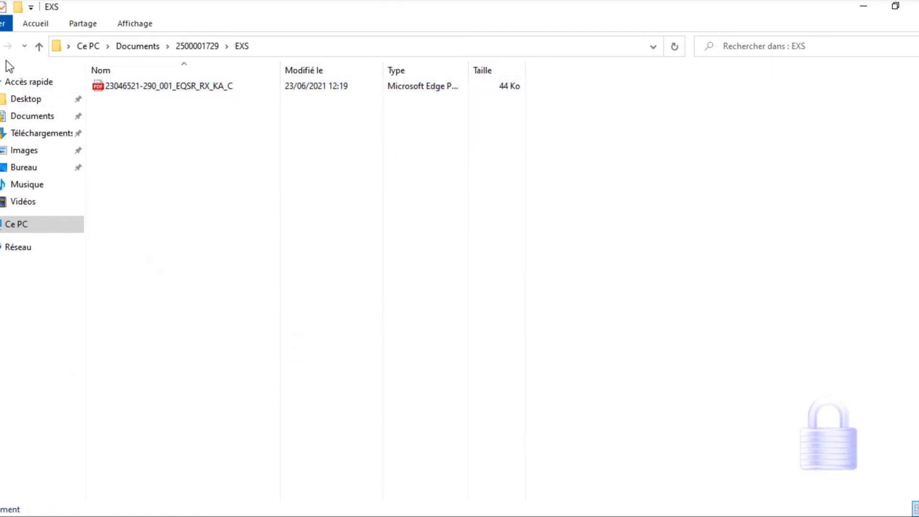
pyautogui.click(3, 46)
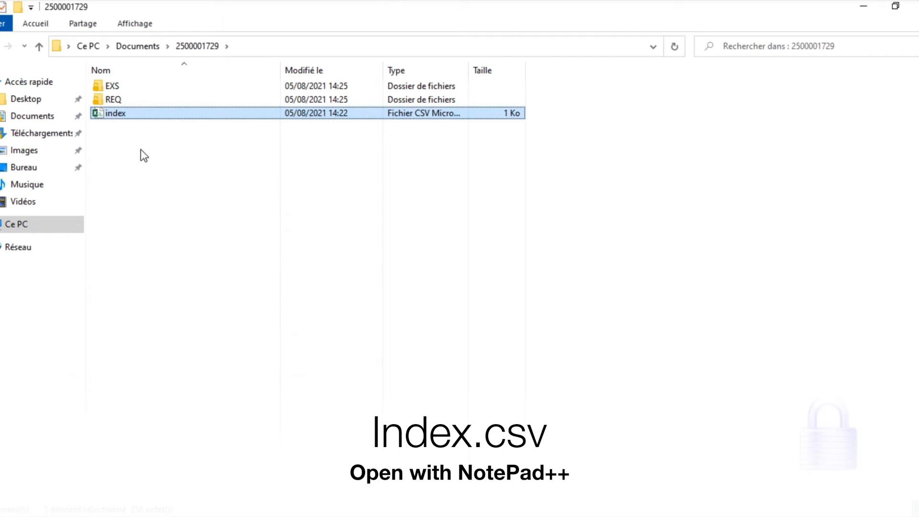
pyautogui.rightClick(118, 114)
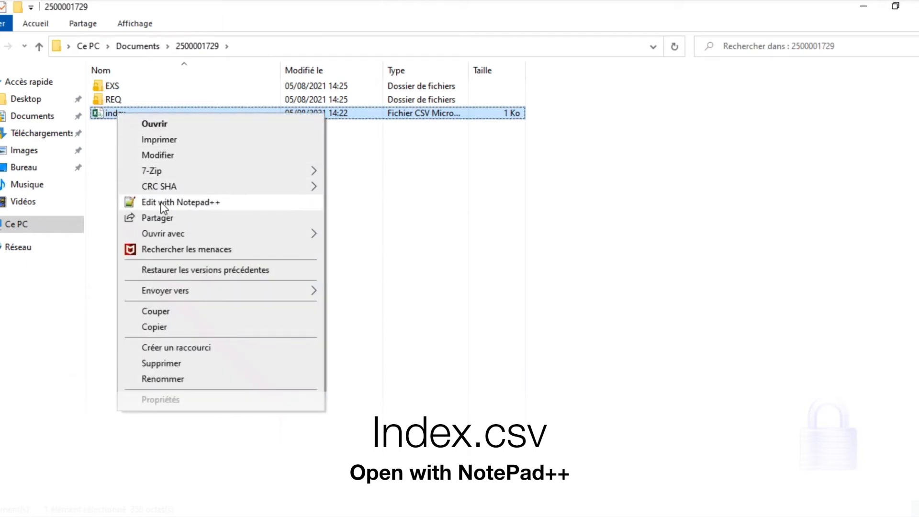
pyautogui.click(196, 203)
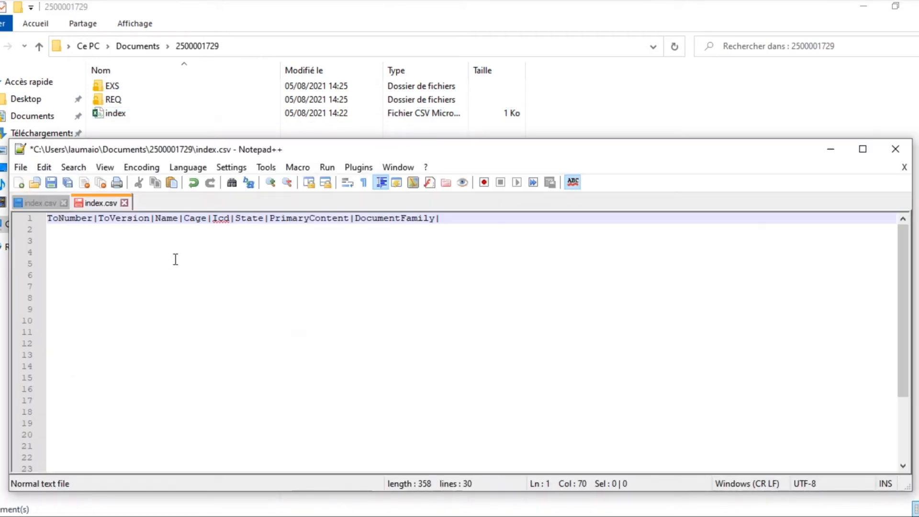
pyautogui.click(77, 227)
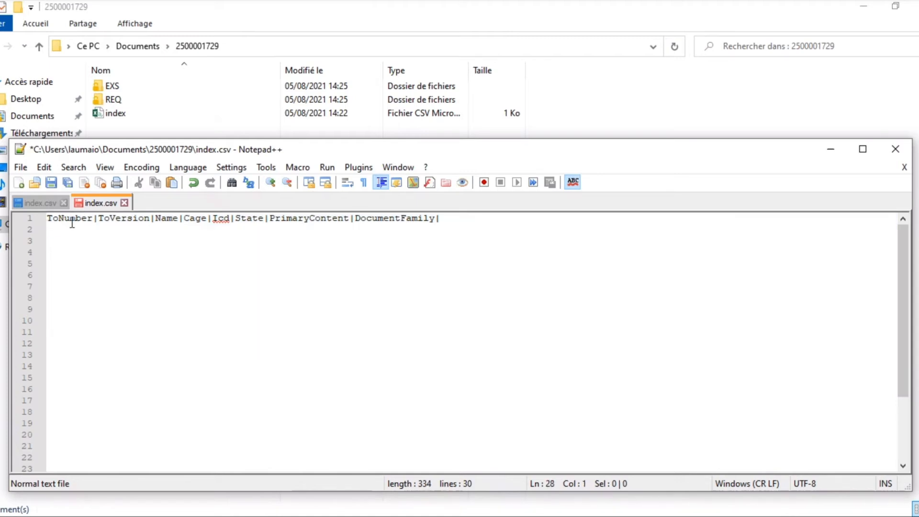
pyautogui.click(69, 225)
pyautogui.hotkey('ctrl', 'v')
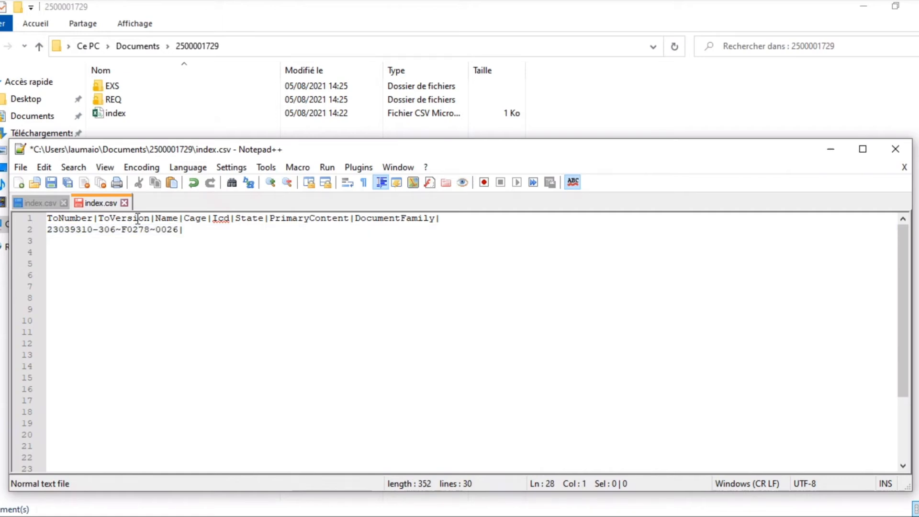
pyautogui.click(187, 232)
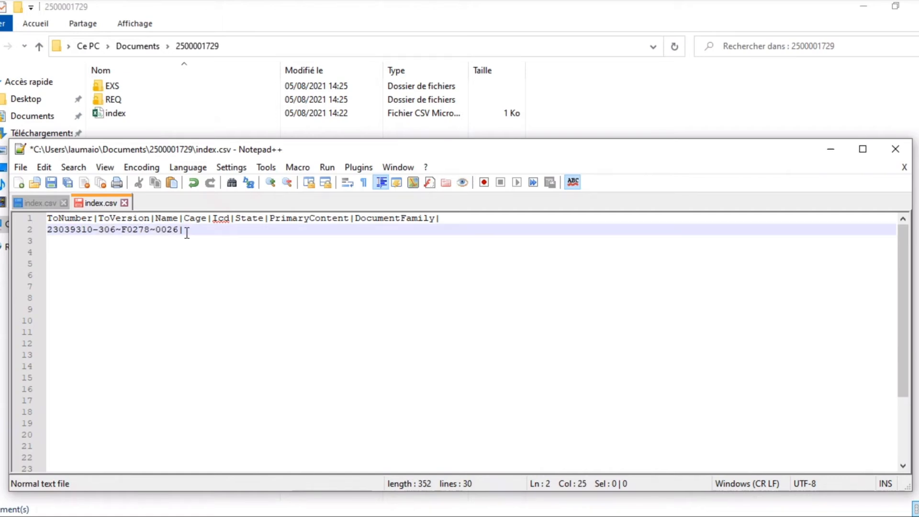
pyautogui.write('002.5|MCU TECHNICAL SPECIFICATION|')
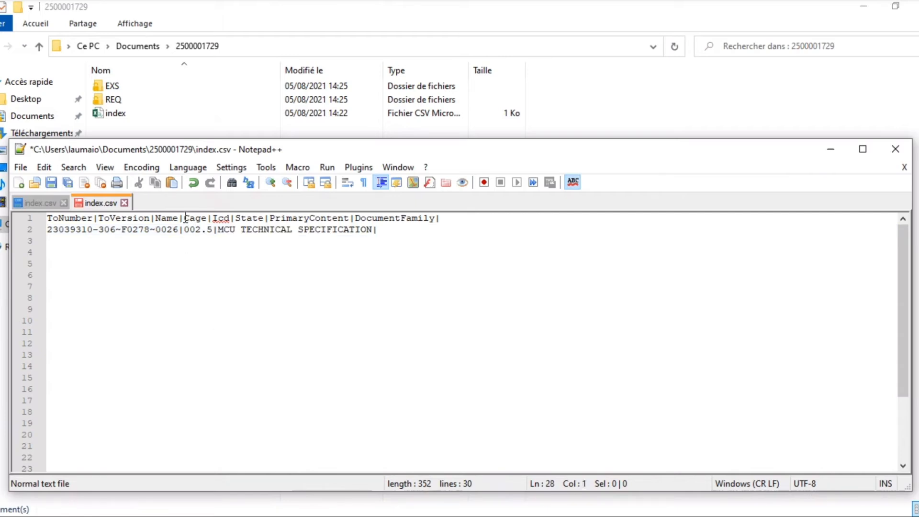
# Step: Continue line 2 with Cage F0278, Icd 0026 and State RELEASED, ending each value with a pipe
pyautogui.click(383, 229)
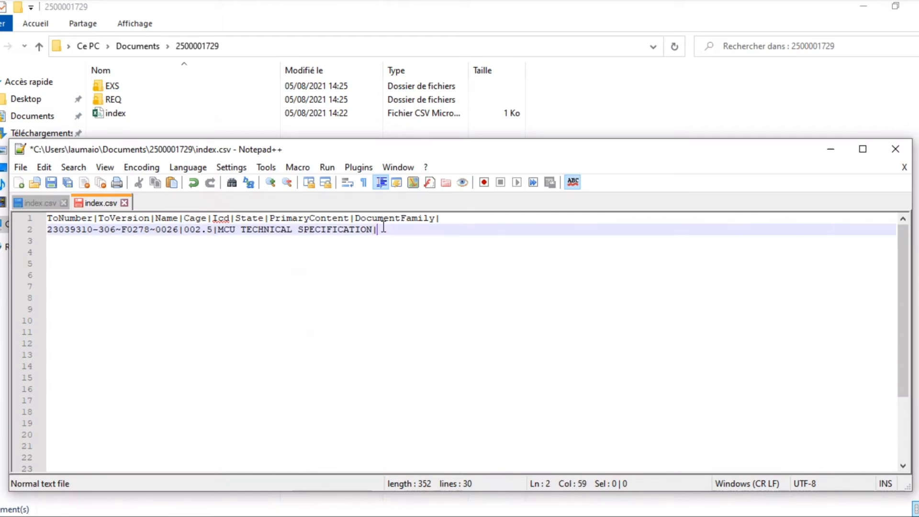
pyautogui.write('F0278|')
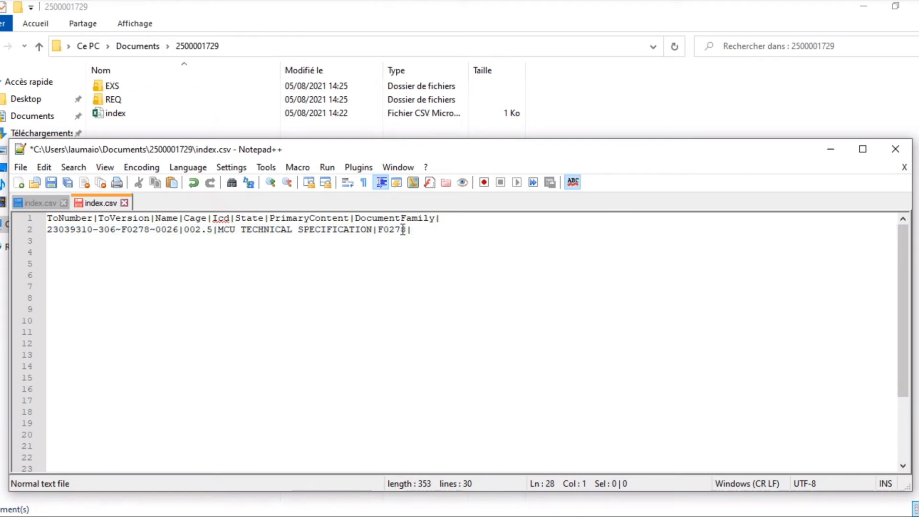
pyautogui.click(426, 229)
pyautogui.write('0026|')
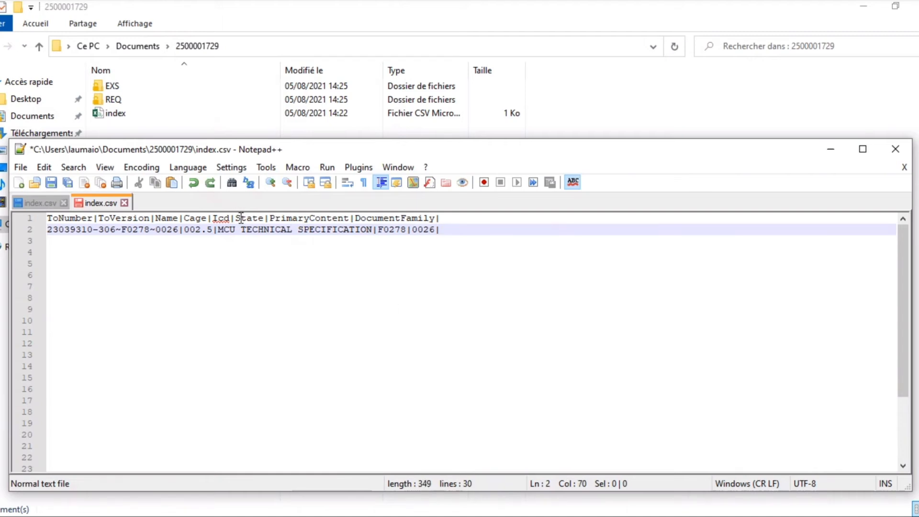
pyautogui.write('RELEASED|')
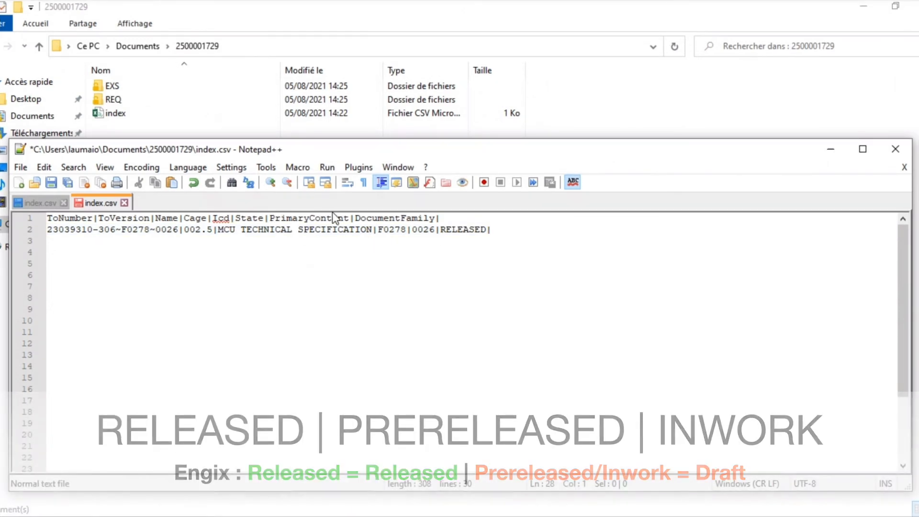
pyautogui.click(493, 230)
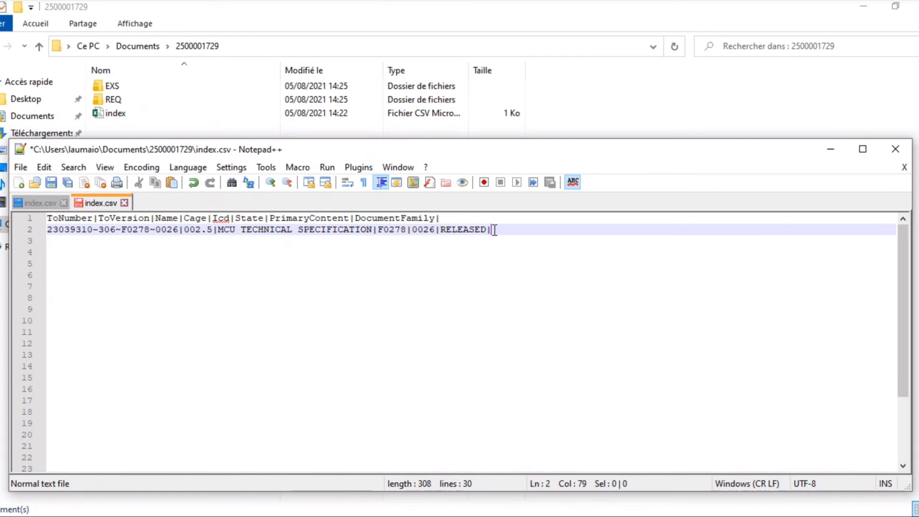
pyautogui.hotkey('ctrl', 'v')
pyautogui.write('|REQ|')
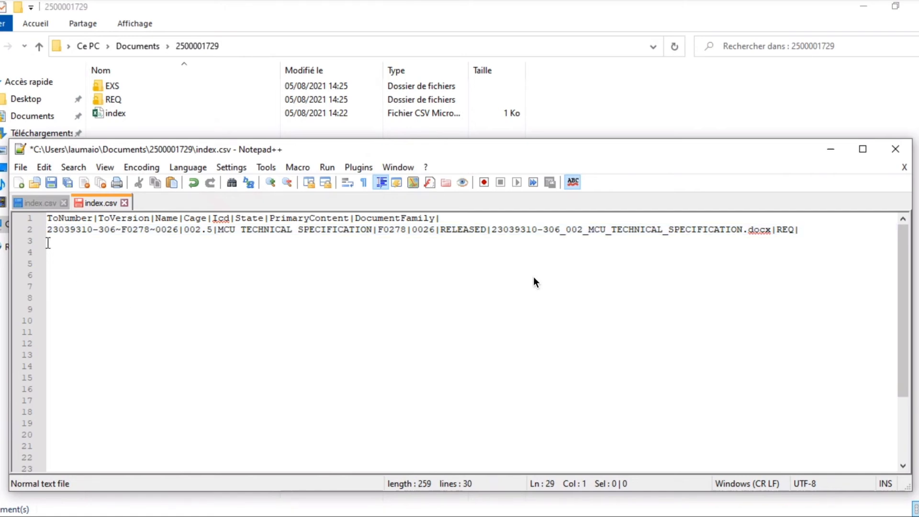
pyautogui.click(49, 241)
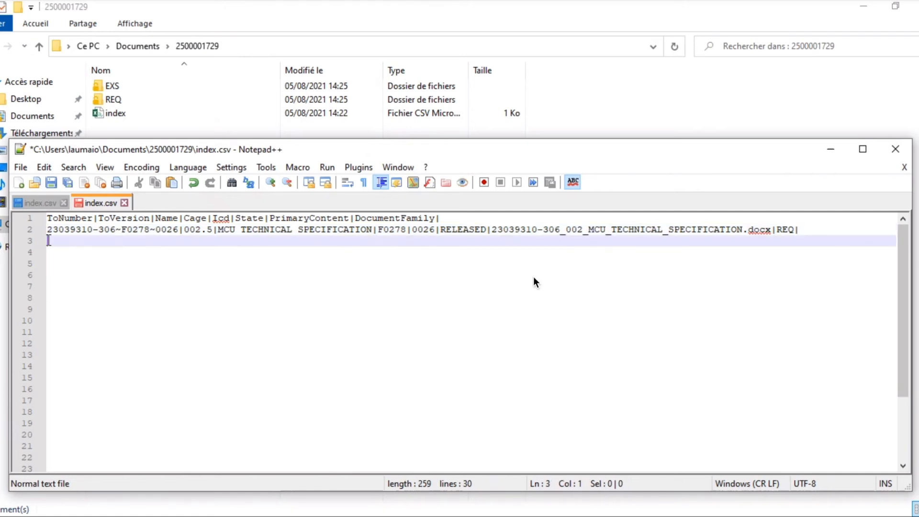
pyautogui.hotkey('ctrl', 'v')
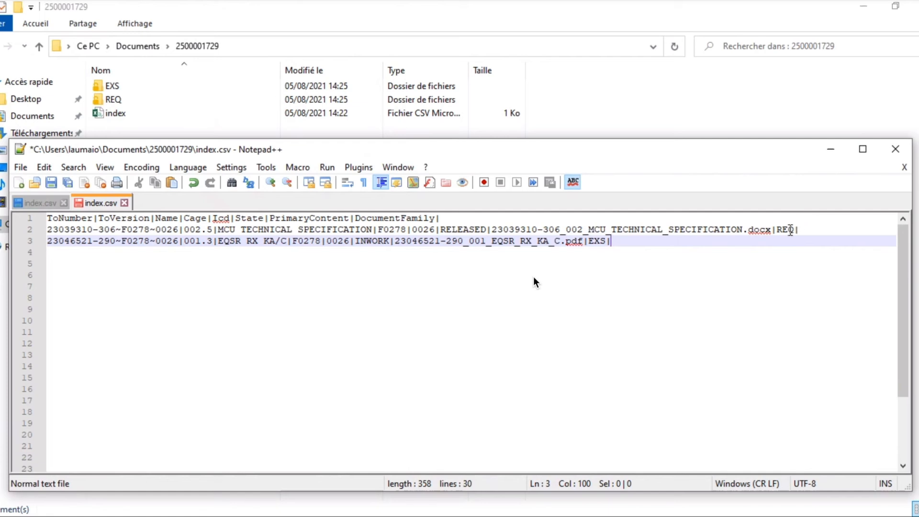
# Step: Compare the files in the REQ and EXS folders with the PrimaryContent names listed in index.csv
pyautogui.click(141, 101)
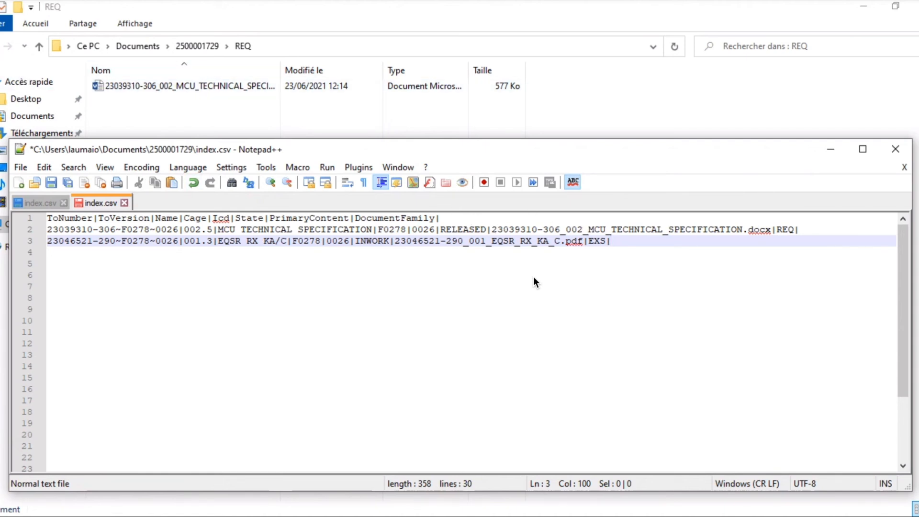
pyautogui.click(1, 46)
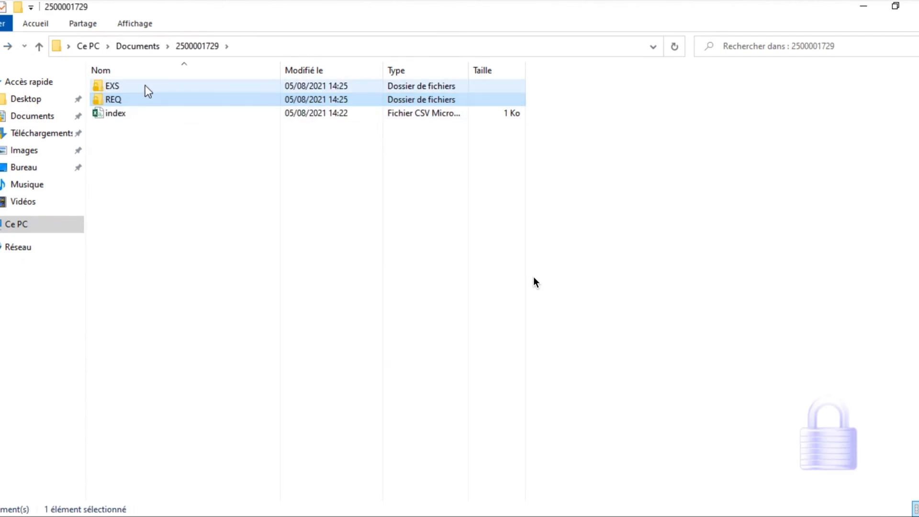
pyautogui.doubleClick(146, 87)
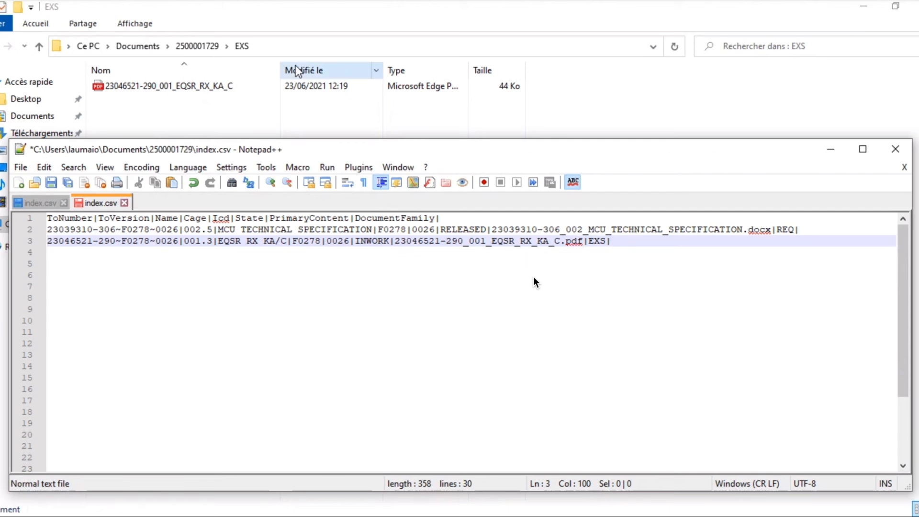
pyautogui.click(0, 46)
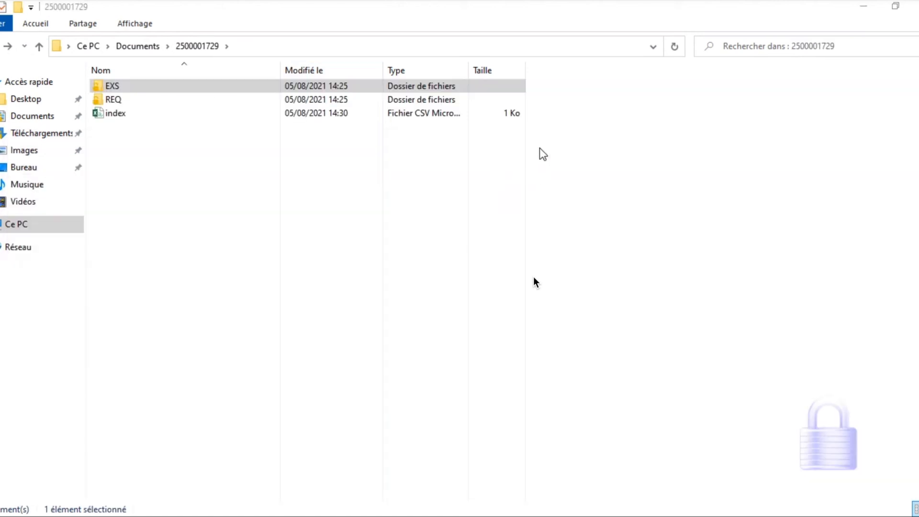
# Step: Compress the EXS and REQ folders and the index file together into 2500001729.zip with 7-Zip
pyautogui.moveTo(549, 113); pyautogui.dragTo(103, 87)
pyautogui.rightClick(133, 102)
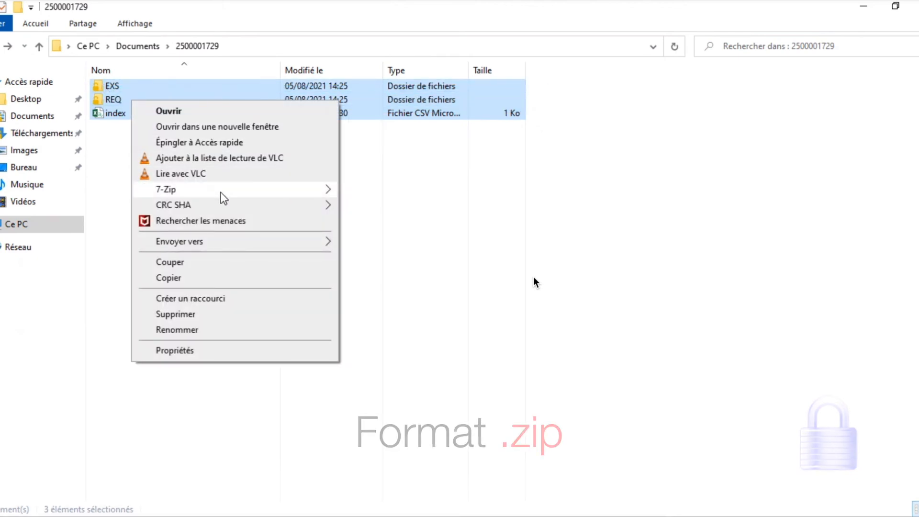
pyautogui.moveTo(222, 195)
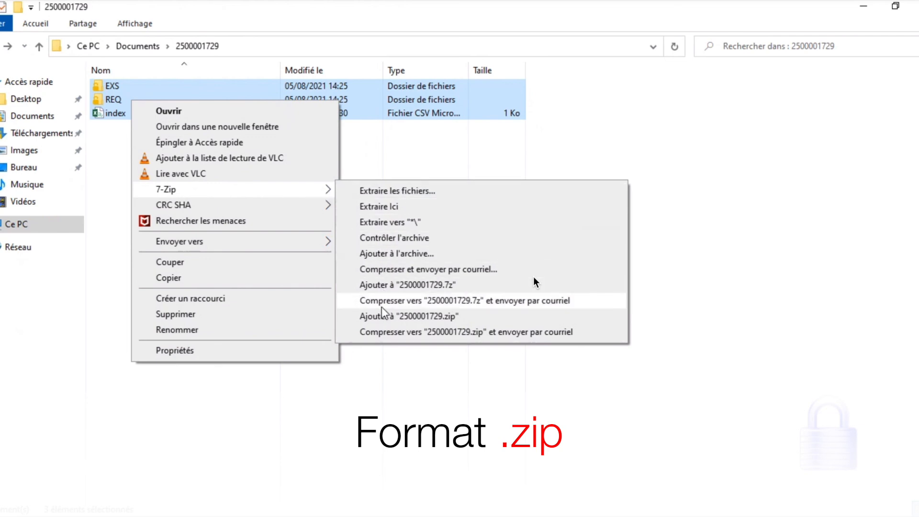
pyautogui.click(449, 318)
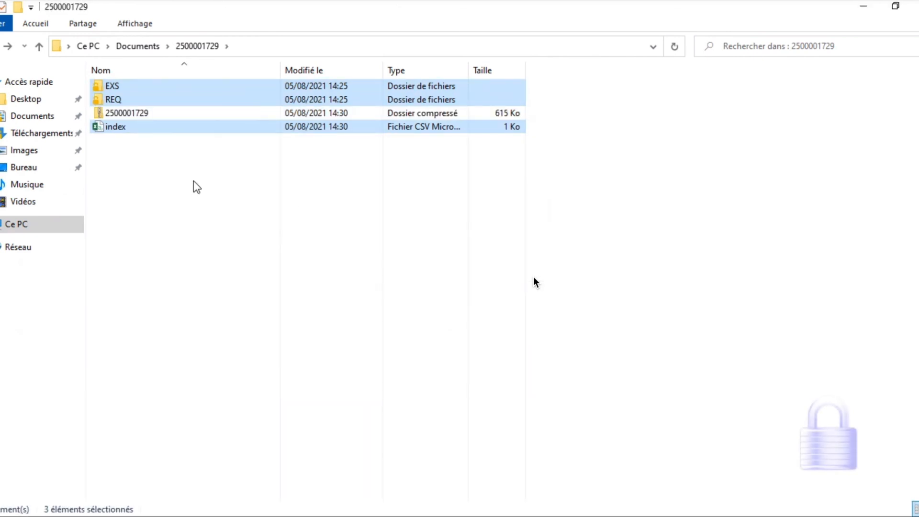
pyautogui.click(174, 176)
pyautogui.click(142, 114)
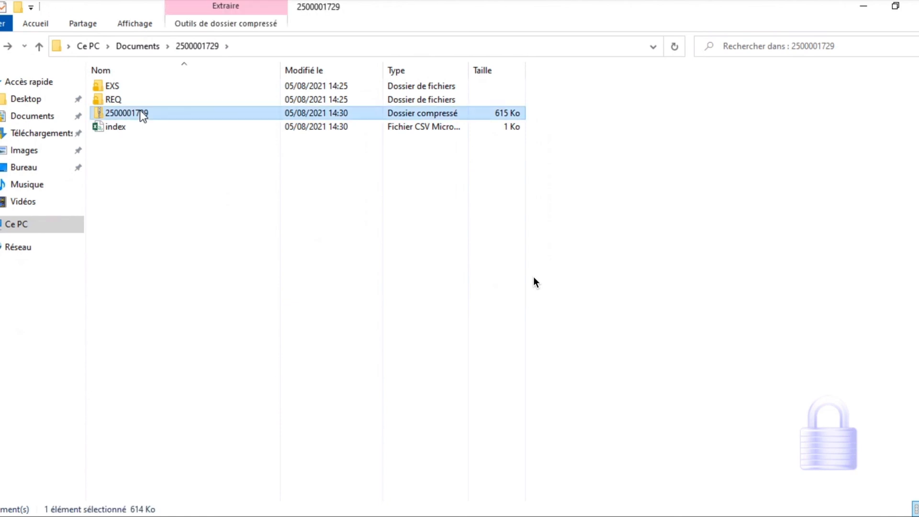
pyautogui.rightClick(142, 115)
pyautogui.click(187, 329)
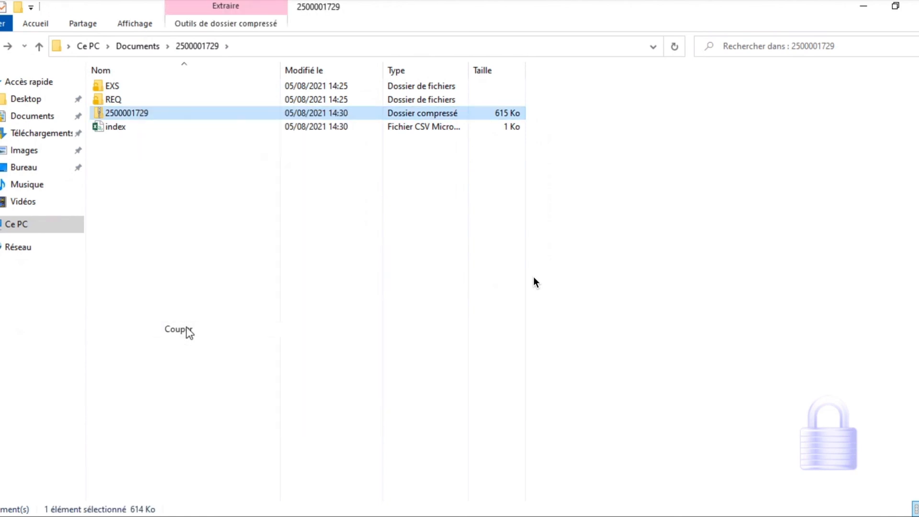
pyautogui.click(15, 46)
pyautogui.rightClick(152, 398)
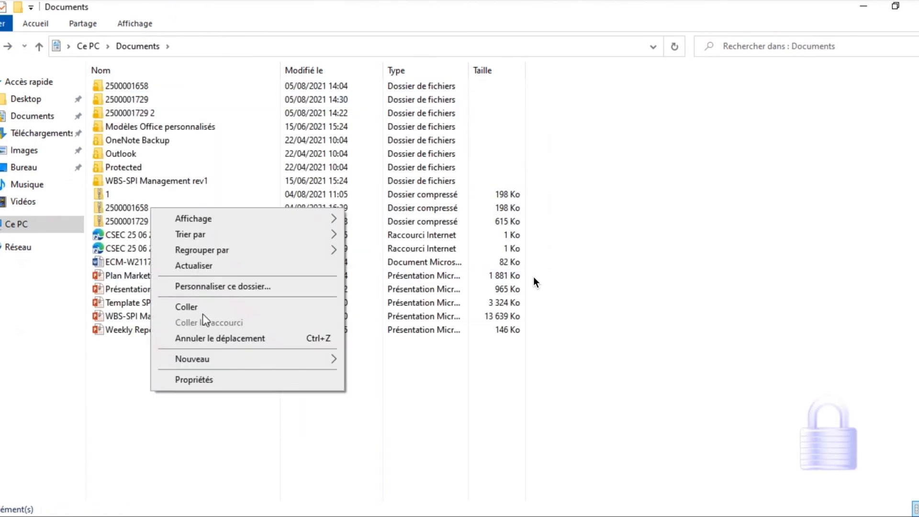
pyautogui.click(201, 305)
pyautogui.click(200, 368)
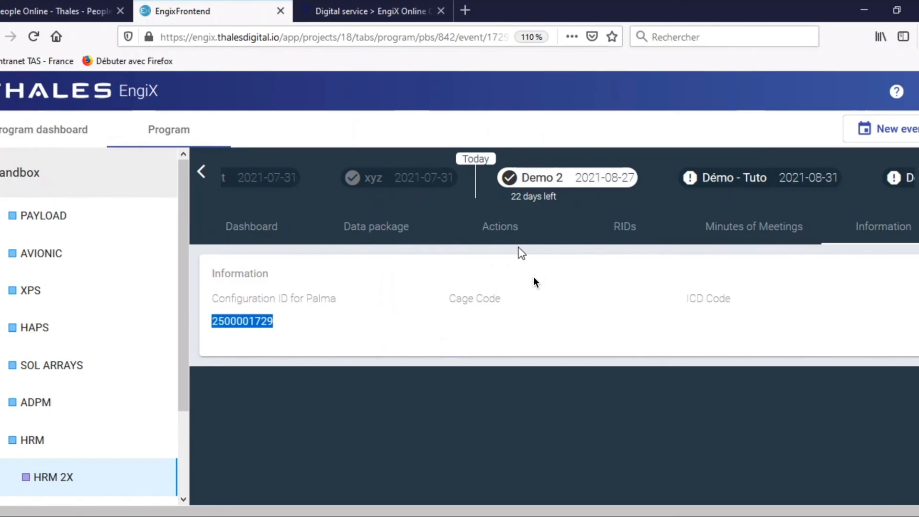
pyautogui.click(382, 229)
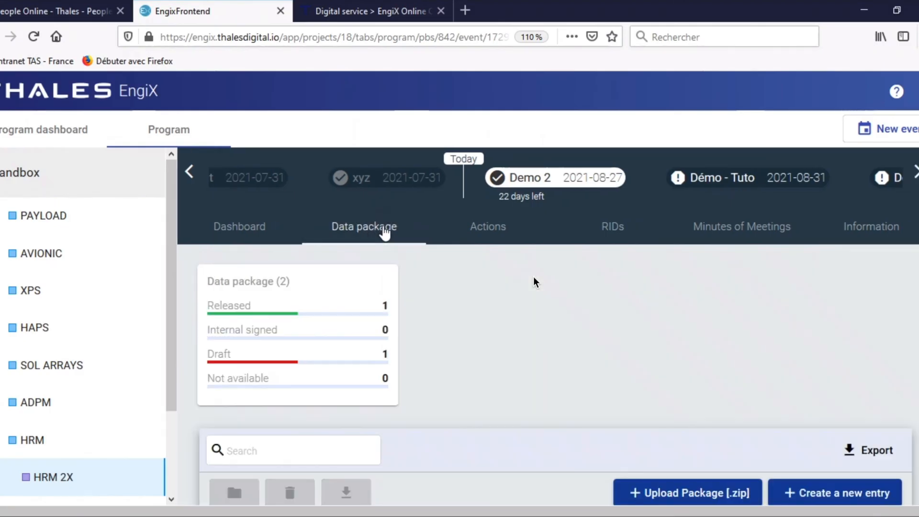
pyautogui.click(656, 494)
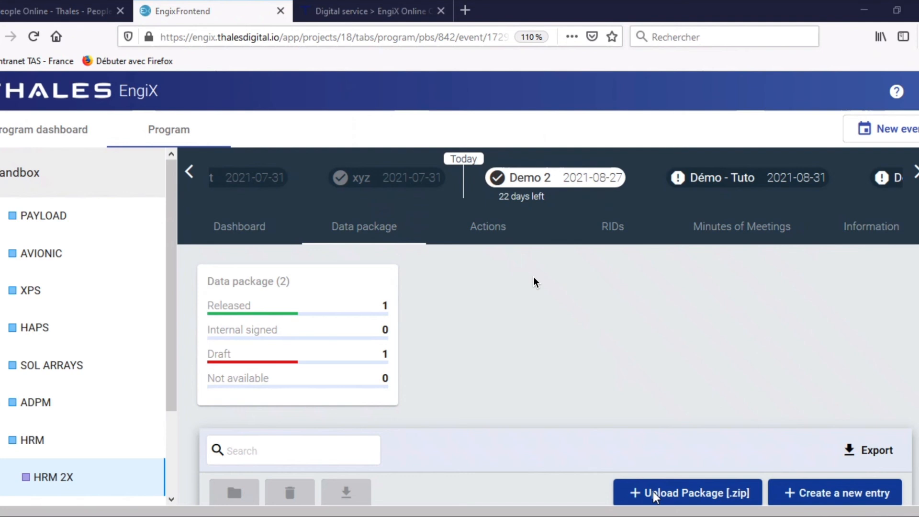
pyautogui.scroll(-1, 224, 211)
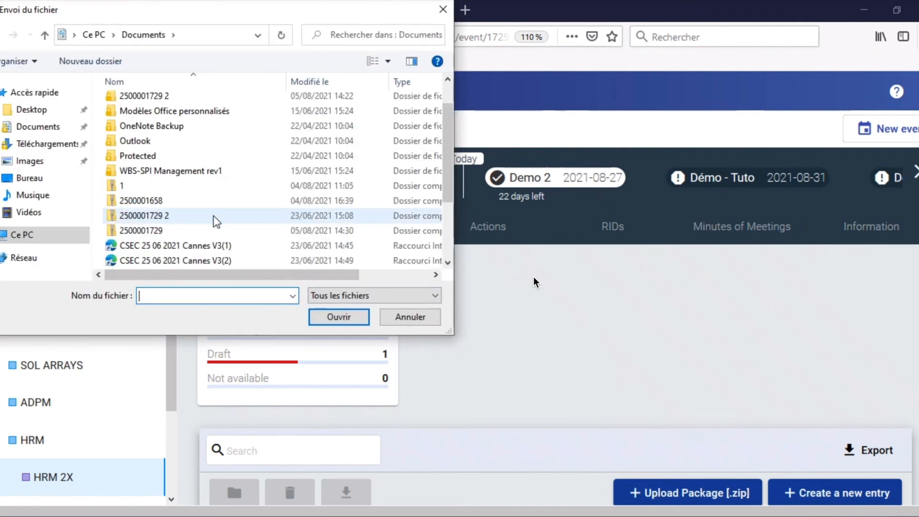
pyautogui.doubleClick(214, 229)
pyautogui.scroll(-1, 502, 361)
pyautogui.click(314, 488)
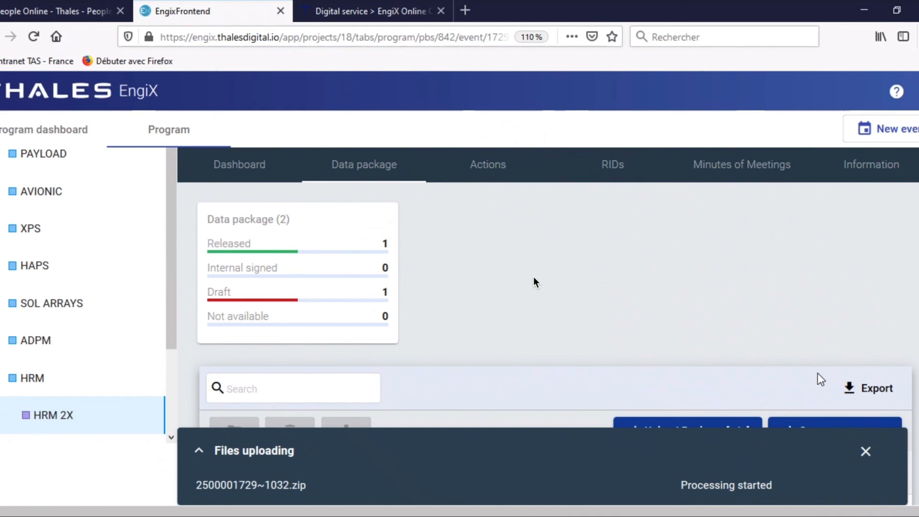
pyautogui.click(865, 453)
# Step: Review the imported documents in the data package and check the event's Configuration ID for Palma
pyautogui.scroll(-3, 381, 304)
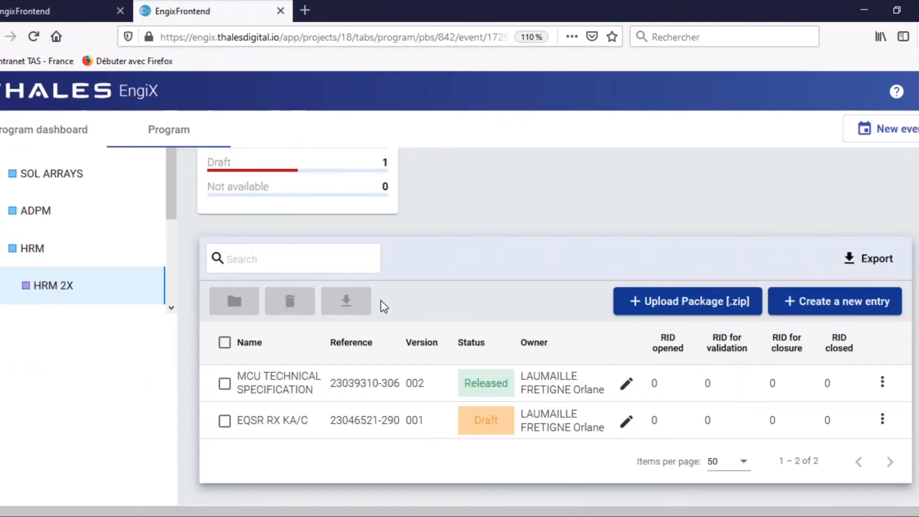
pyautogui.scroll(3, 381, 300)
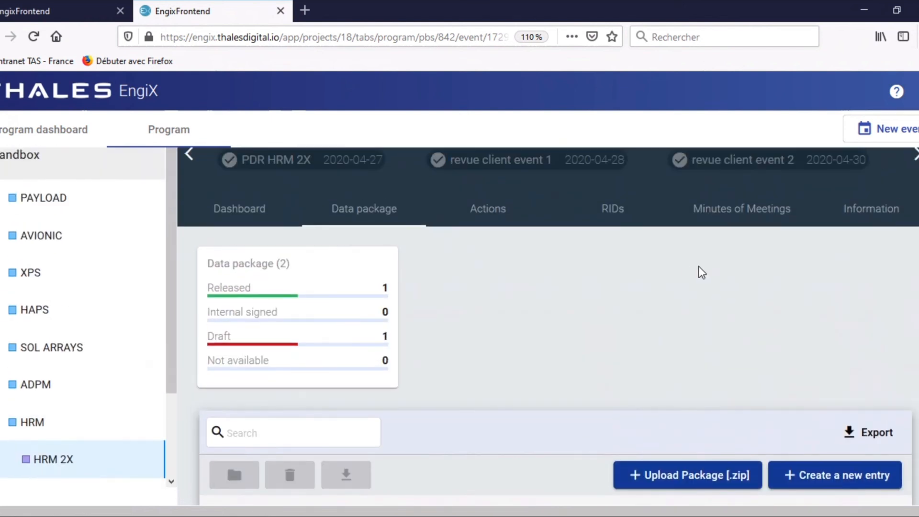
pyautogui.click(871, 211)
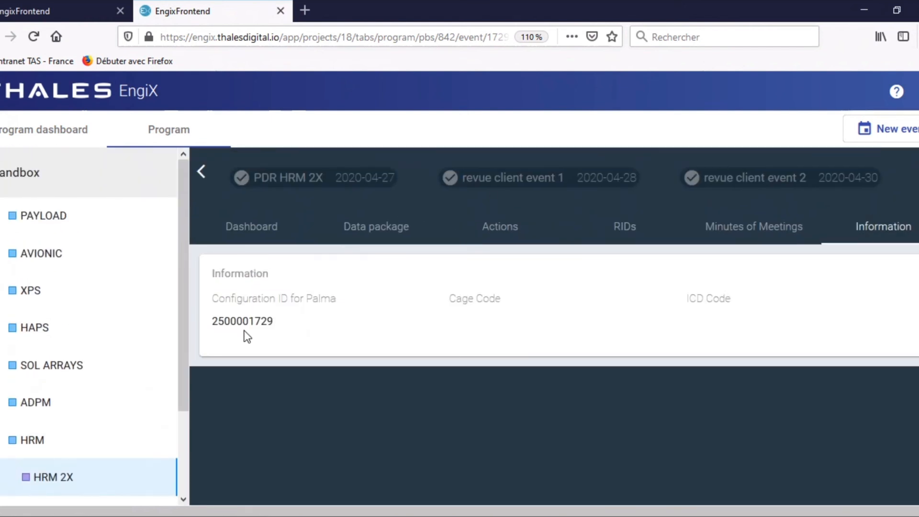
pyautogui.click(404, 225)
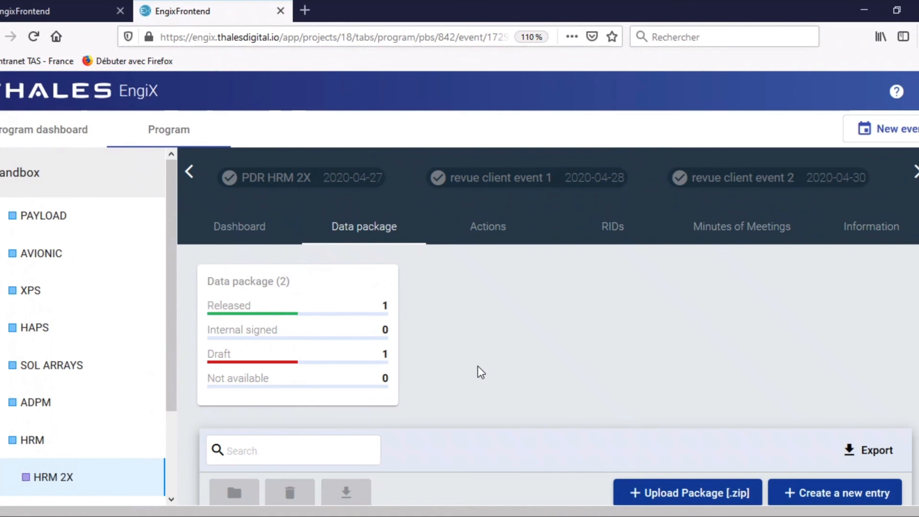
pyautogui.scroll(-3, 478, 366)
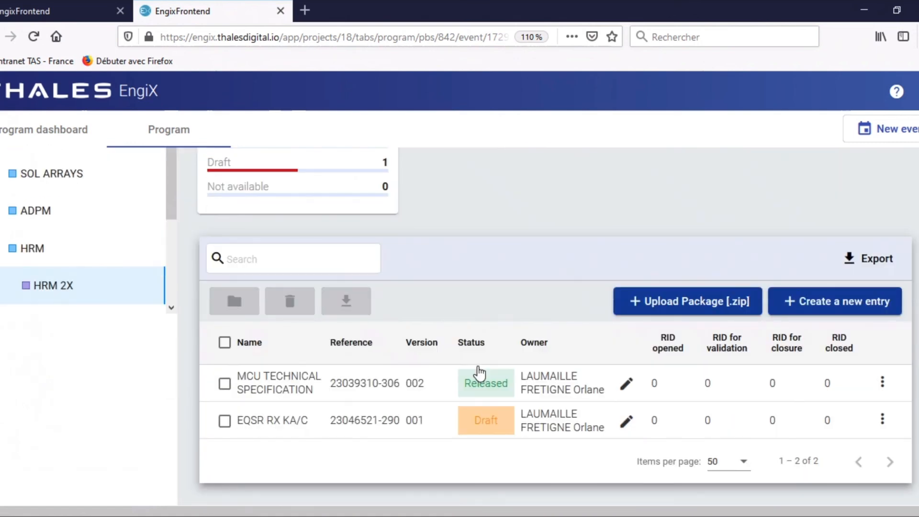